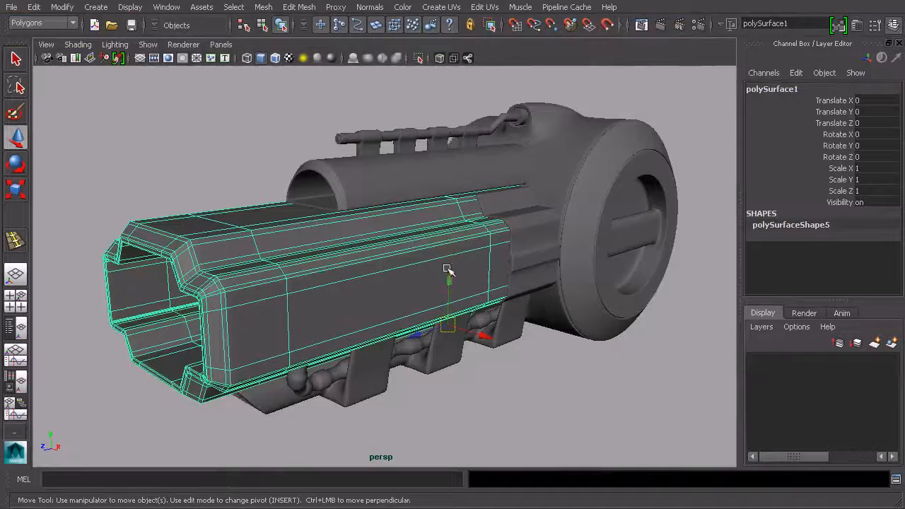
Insert two evenly spaced lengthwise edge loops along the housing's side panel with Insert Edge Loop set to Multiple edge loops
{"action": "left_click_drag", "start_coordinate": [522, 264], "coordinate": [394, 281], "text": "alt"}
{"action": "key", "text": "1"}
{"action": "scroll", "coordinate": [398, 291], "scroll_direction": "up", "scroll_amount": 3}
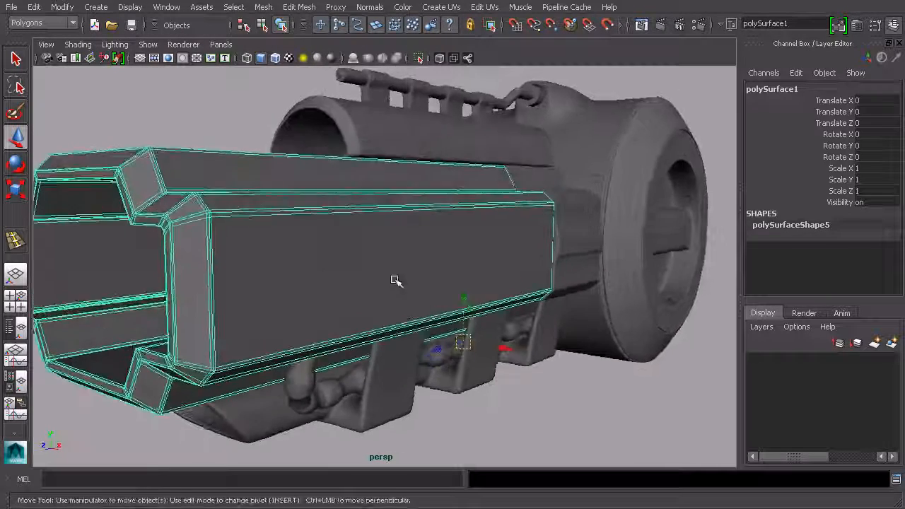
{"action": "left_click", "coordinate": [259, 5]}
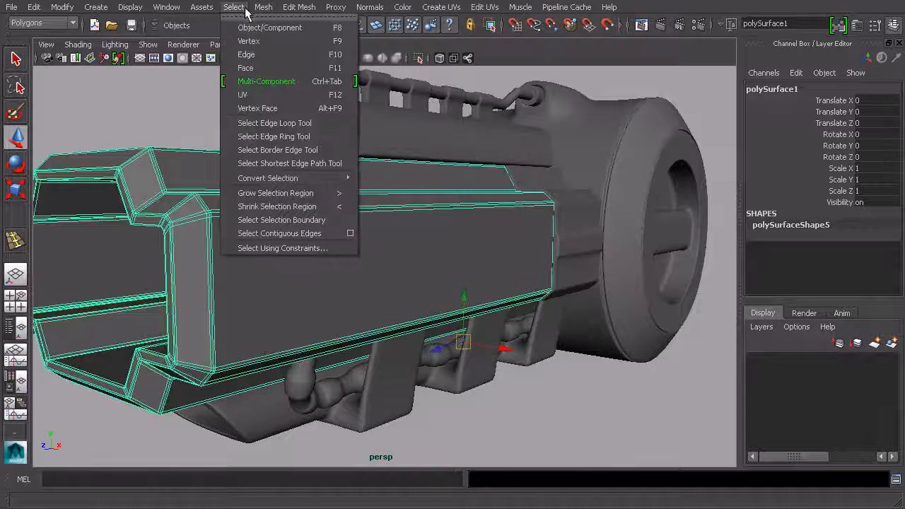
{"action": "mouse_move", "coordinate": [286, 7]}
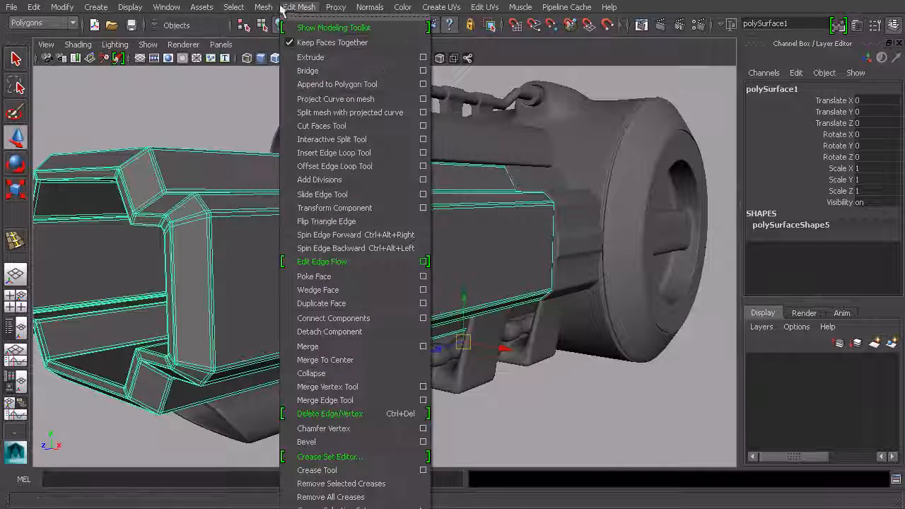
{"action": "left_click", "coordinate": [423, 152]}
{"action": "left_click", "coordinate": [672, 107]}
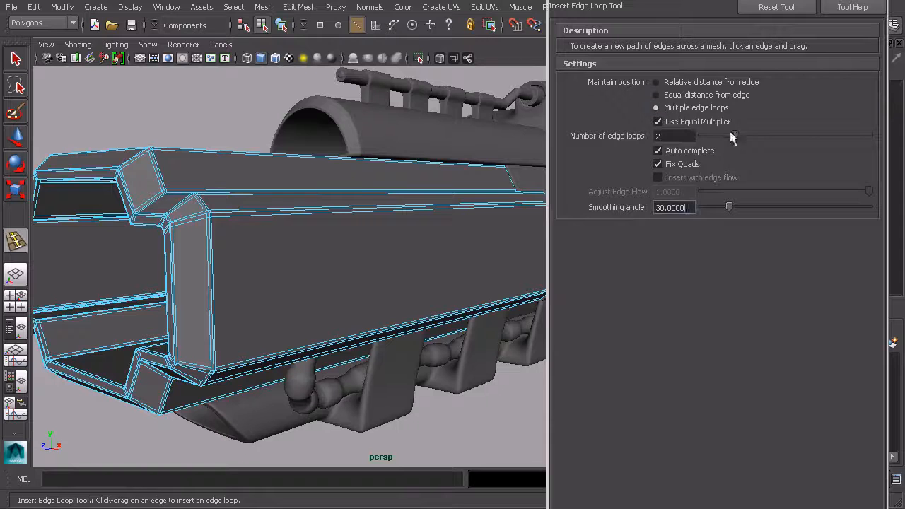
{"action": "left_click", "coordinate": [218, 284]}
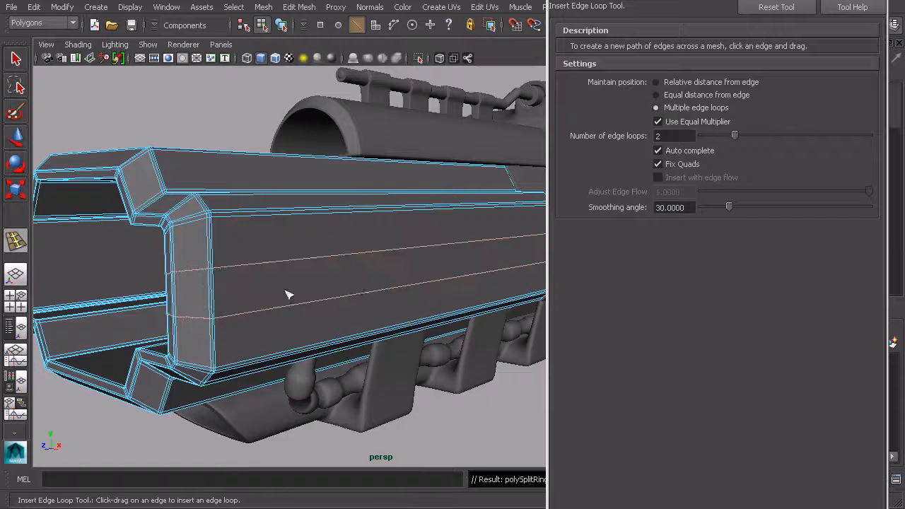
Scale the two new lengthwise edge loops closer together vertically and return to object selection
{"action": "key", "text": "r"}
{"action": "left_click_drag", "start_coordinate": [472, 194], "coordinate": [473, 211]}
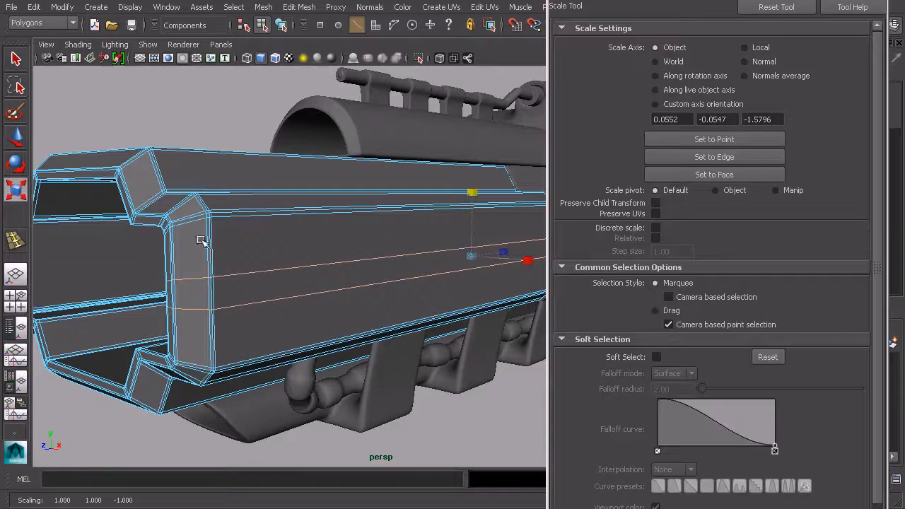
{"action": "left_click_drag", "start_coordinate": [351, 293], "coordinate": [303, 217], "text": "alt"}
{"action": "left_click_drag", "start_coordinate": [445, 212], "coordinate": [594, 210], "text": "alt"}
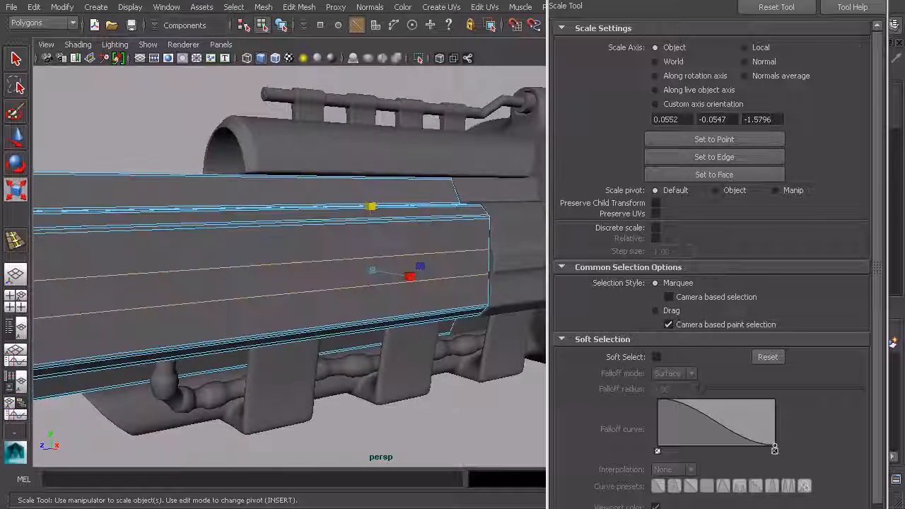
{"action": "left_click_drag", "start_coordinate": [400, 224], "coordinate": [498, 222], "text": "alt"}
{"action": "middle_click_drag", "start_coordinate": [494, 224], "coordinate": [581, 228], "text": "alt"}
{"action": "right_click_drag", "start_coordinate": [569, 230], "coordinate": [527, 234], "text": "alt"}
{"action": "left_click_drag", "start_coordinate": [528, 234], "coordinate": [522, 242], "text": "alt"}
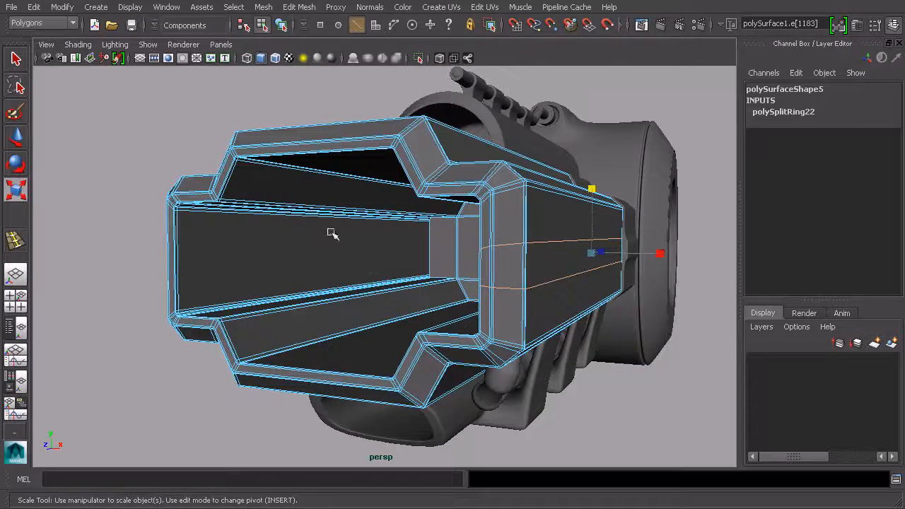
{"action": "left_click_drag", "start_coordinate": [390, 225], "coordinate": [358, 275], "text": "alt"}
{"action": "right_click_drag", "start_coordinate": [357, 275], "coordinate": [501, 260], "text": "alt"}
{"action": "left_click_drag", "start_coordinate": [500, 260], "coordinate": [463, 256], "text": "alt"}
{"action": "middle_click_drag", "start_coordinate": [630, 240], "coordinate": [535, 224], "text": "alt"}
{"action": "left_click", "coordinate": [279, 26]}
Reset the Insert Edge Loop Tool's settings and insert a crosswise edge loop near the rear of the housing
{"action": "left_click_drag", "start_coordinate": [304, 212], "coordinate": [155, 228], "text": "alt"}
{"action": "key", "text": "r"}
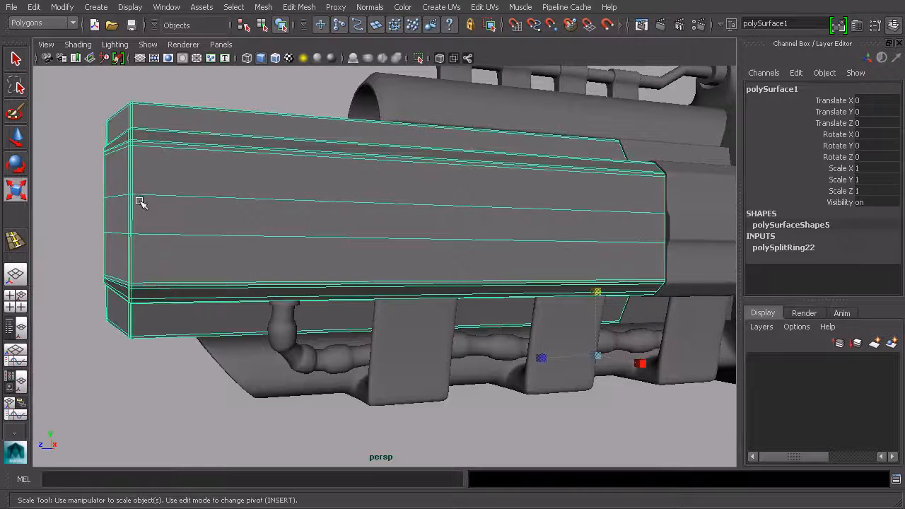
{"action": "left_click_drag", "start_coordinate": [292, 237], "coordinate": [472, 258], "text": "alt"}
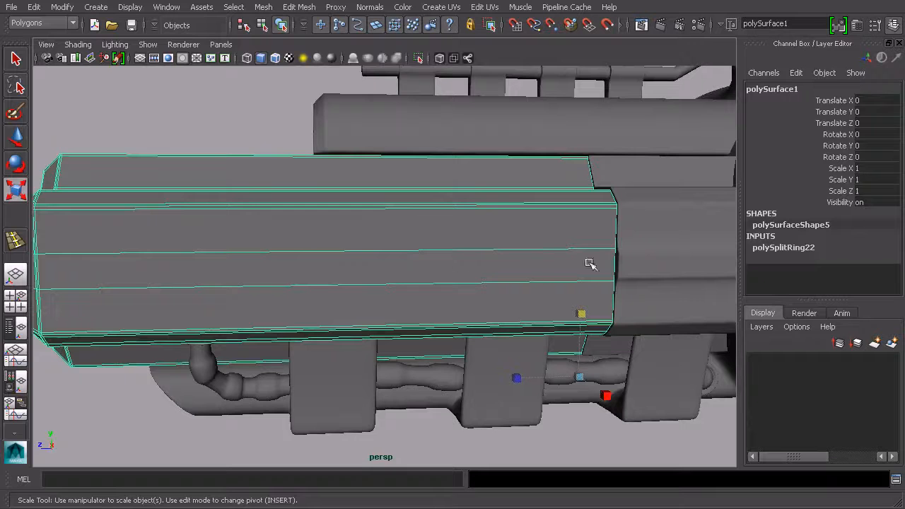
{"action": "left_click", "coordinate": [299, 7]}
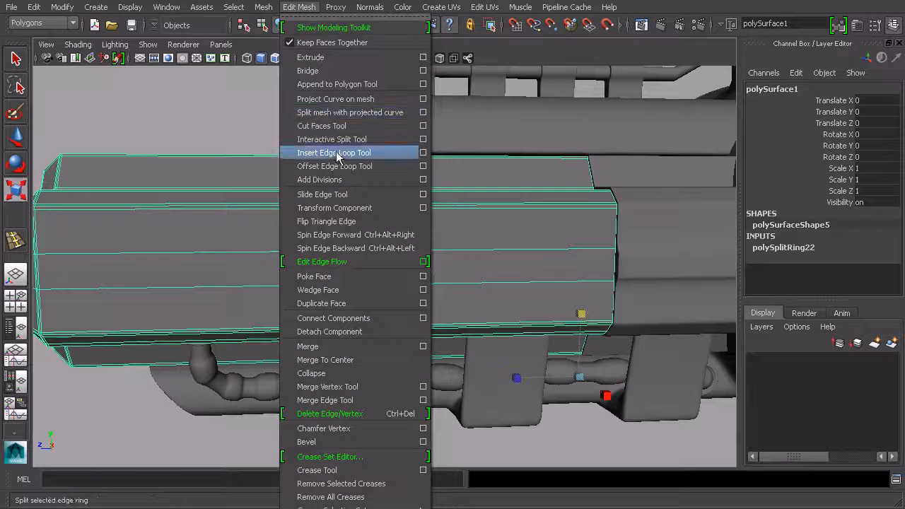
{"action": "left_click", "coordinate": [423, 152]}
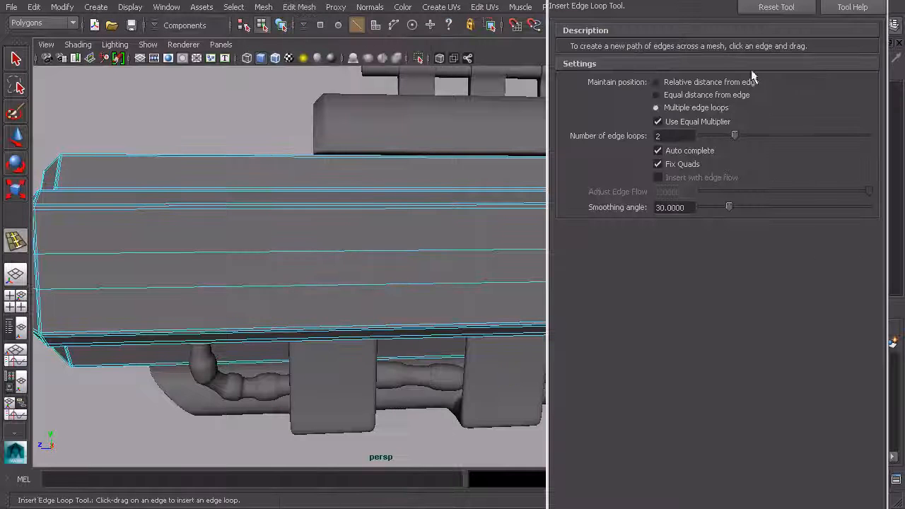
{"action": "left_click", "coordinate": [778, 8]}
{"action": "left_click", "coordinate": [879, 2]}
{"action": "left_click_drag", "start_coordinate": [537, 218], "coordinate": [522, 219], "text": "alt"}
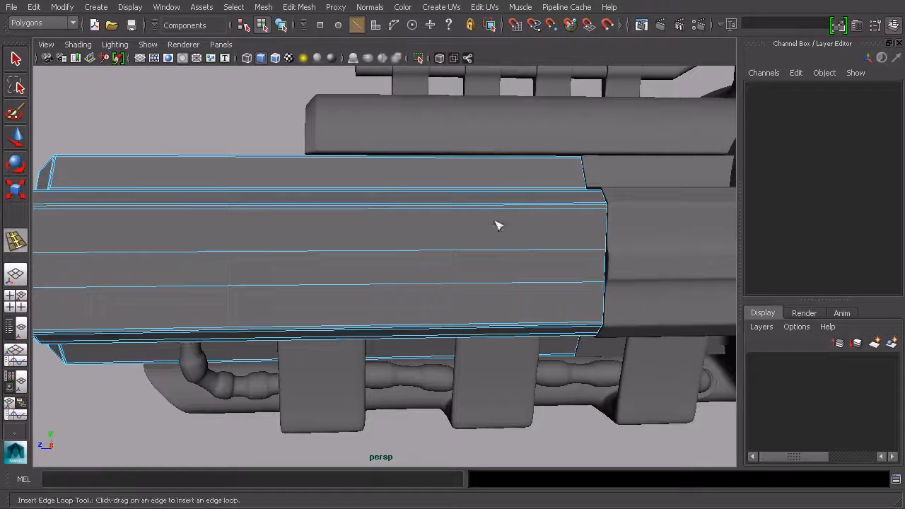
{"action": "left_click_drag", "start_coordinate": [447, 251], "coordinate": [413, 261]}
{"action": "left_click_drag", "start_coordinate": [469, 264], "coordinate": [541, 262], "text": "alt"}
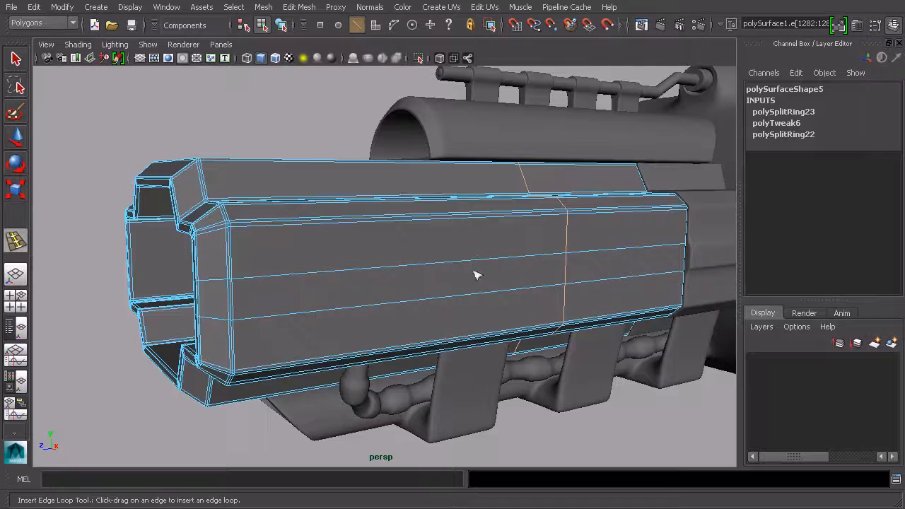
Insert three more crosswise edge loops spaced from the existing one toward the housing's front, and leave the tool
{"action": "left_click_drag", "start_coordinate": [306, 294], "coordinate": [394, 329], "text": "alt"}
{"action": "left_click_drag", "start_coordinate": [269, 332], "coordinate": [358, 275], "text": "alt"}
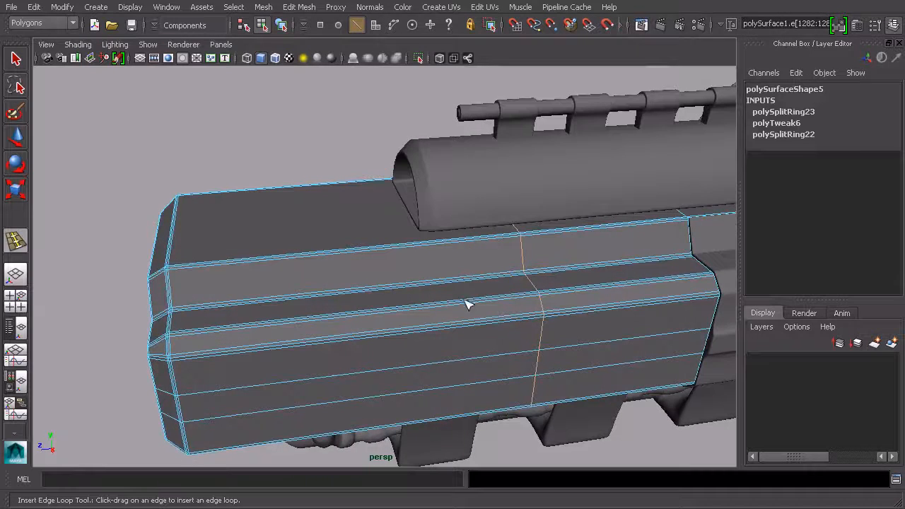
{"action": "left_click_drag", "start_coordinate": [408, 236], "coordinate": [460, 269], "text": "alt"}
{"action": "scroll", "coordinate": [463, 268], "scroll_direction": "up", "scroll_amount": 3}
{"action": "mouse_move", "coordinate": [495, 276]}
{"action": "left_mouse_down", "text": "alt"}
{"action": "mouse_move", "coordinate": [490, 259]}
{"action": "mouse_move", "coordinate": [500, 274]}
{"action": "left_mouse_up", "text": "alt"}
{"action": "left_click_drag", "start_coordinate": [444, 169], "coordinate": [461, 172], "text": "alt"}
{"action": "middle_click_drag", "start_coordinate": [444, 206], "coordinate": [459, 210], "text": "alt"}
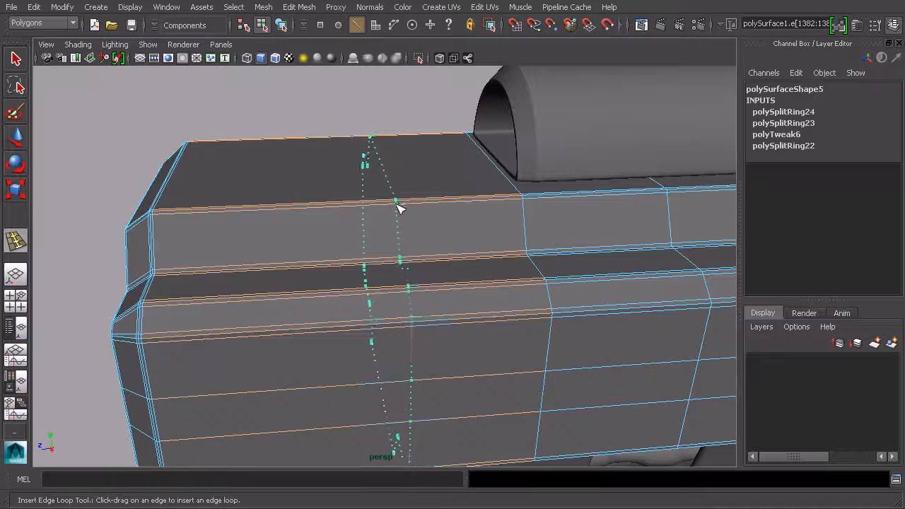
{"action": "left_click_drag", "start_coordinate": [397, 206], "coordinate": [395, 206]}
{"action": "left_click", "coordinate": [265, 212]}
{"action": "left_click_drag", "start_coordinate": [265, 212], "coordinate": [417, 247], "text": "alt"}
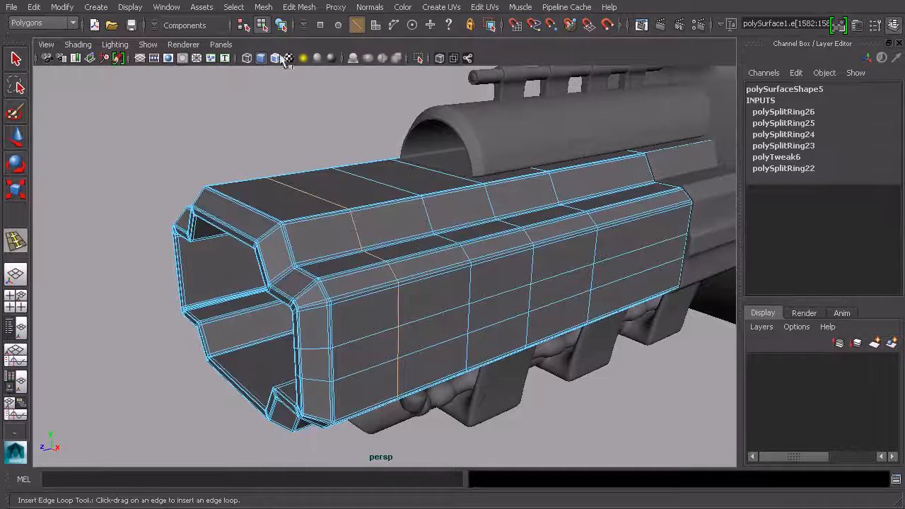
{"action": "left_click", "coordinate": [281, 25]}
{"action": "key", "text": "q"}
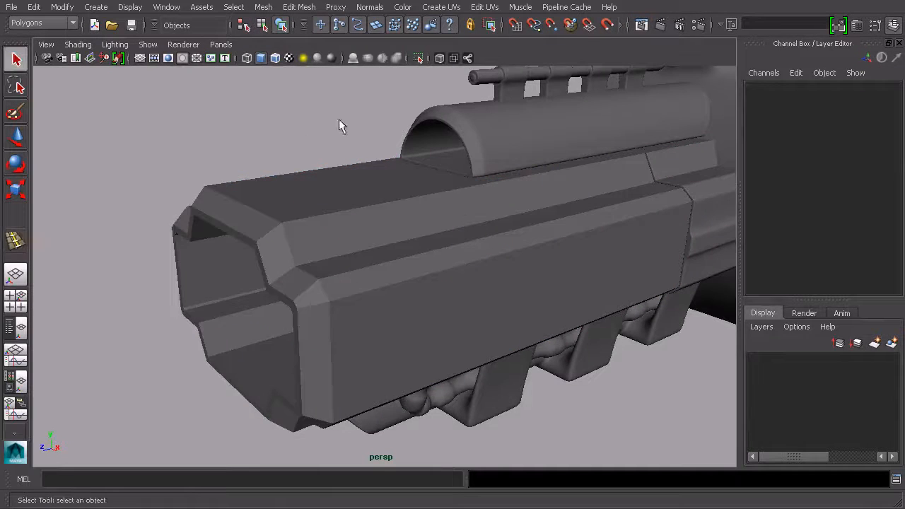
Extrude the four front faces between the two lengthwise loops on the side panel outward with a thickness of 0.5
{"action": "left_click", "coordinate": [392, 224]}
{"action": "left_click_drag", "start_coordinate": [392, 224], "coordinate": [521, 262], "text": "alt"}
{"action": "right_click_drag", "start_coordinate": [377, 265], "coordinate": [378, 294]}
{"action": "mouse_move", "coordinate": [257, 283]}
{"action": "left_mouse_down"}
{"action": "mouse_move", "coordinate": [584, 272]}
{"action": "mouse_move", "coordinate": [652, 282]}
{"action": "mouse_move", "coordinate": [670, 198]}
{"action": "mouse_move", "coordinate": [615, 224]}
{"action": "mouse_move", "coordinate": [604, 216]}
{"action": "mouse_move", "coordinate": [559, 252]}
{"action": "mouse_move", "coordinate": [433, 113]}
{"action": "left_mouse_up"}
{"action": "scroll", "coordinate": [673, 282], "scroll_direction": "up", "scroll_amount": 3}
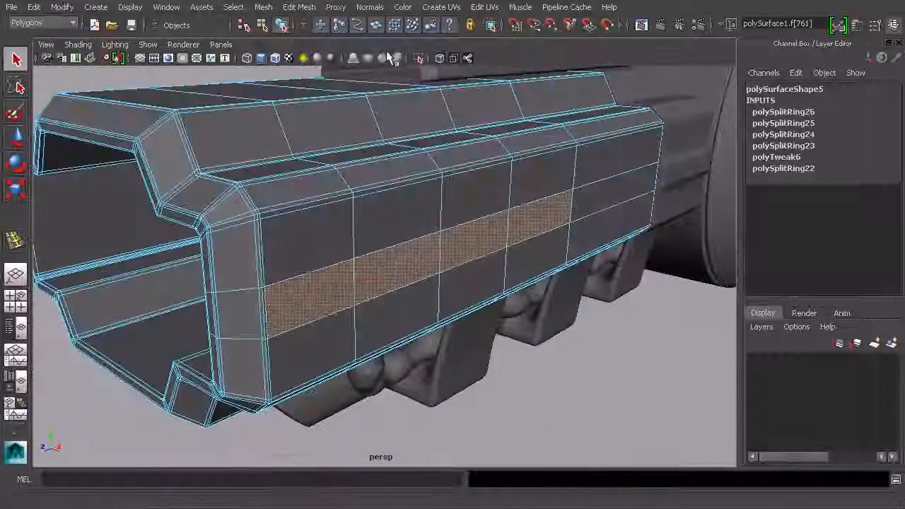
{"action": "left_click", "coordinate": [311, 7]}
{"action": "left_click", "coordinate": [364, 61]}
{"action": "left_click_drag", "start_coordinate": [586, 185], "coordinate": [542, 256], "text": "alt"}
{"action": "left_click_drag", "start_coordinate": [348, 306], "coordinate": [547, 240], "text": "alt"}
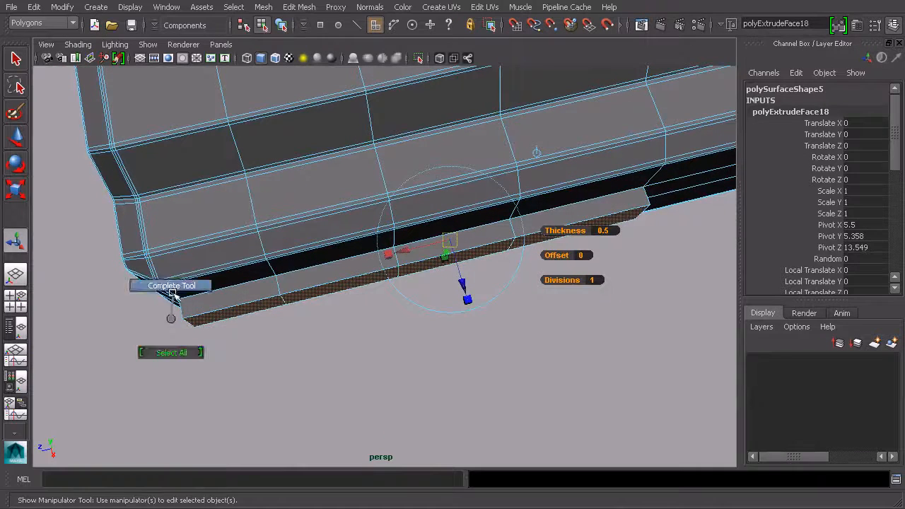
Move the crosswise edges on the extruded strip's outer face inward to begin tapering it toward the front
{"action": "right_click", "coordinate": [283, 296]}
{"action": "right_click_drag", "start_coordinate": [282, 297], "coordinate": [286, 263]}
{"action": "middle_click_drag", "start_coordinate": [452, 234], "coordinate": [338, 283], "text": "alt"}
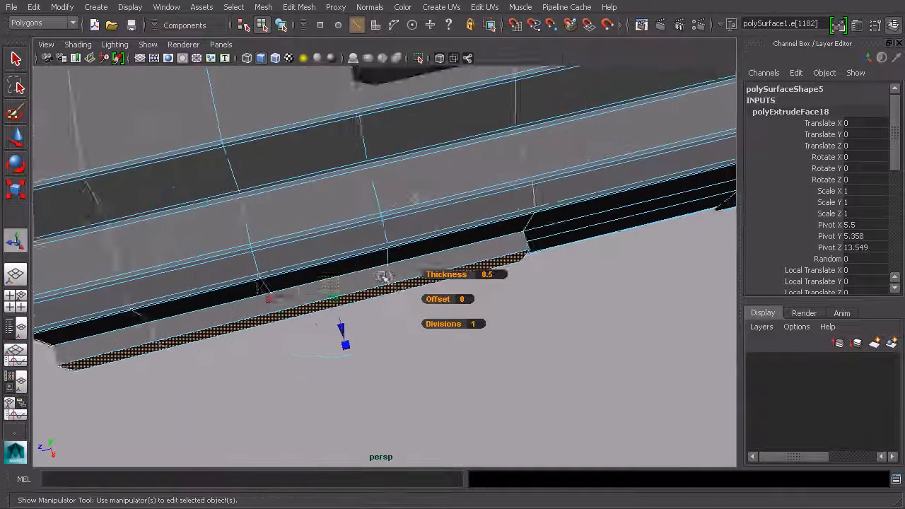
{"action": "right_click_drag", "start_coordinate": [337, 282], "coordinate": [378, 282], "text": "alt"}
{"action": "left_click", "coordinate": [432, 403]}
{"action": "left_click", "coordinate": [394, 309]}
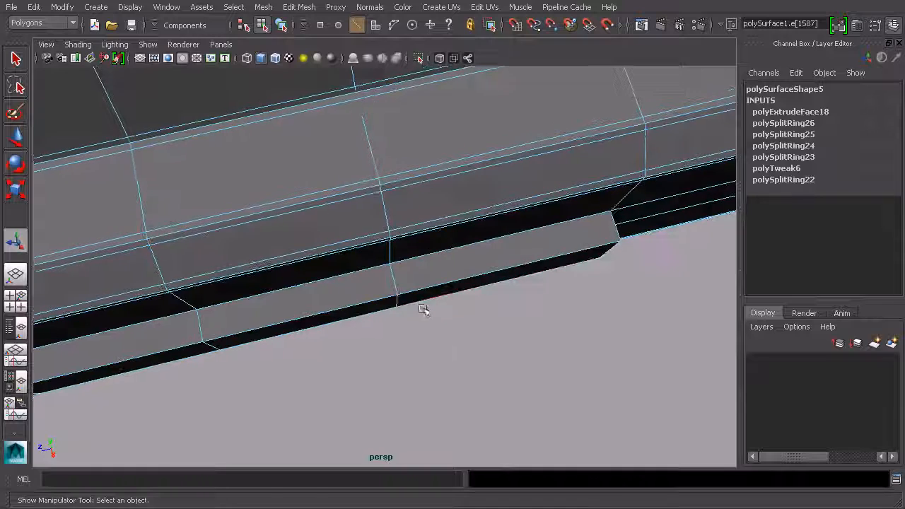
{"action": "key", "text": "w"}
{"action": "left_click_drag", "start_coordinate": [405, 351], "coordinate": [408, 284], "text": "alt"}
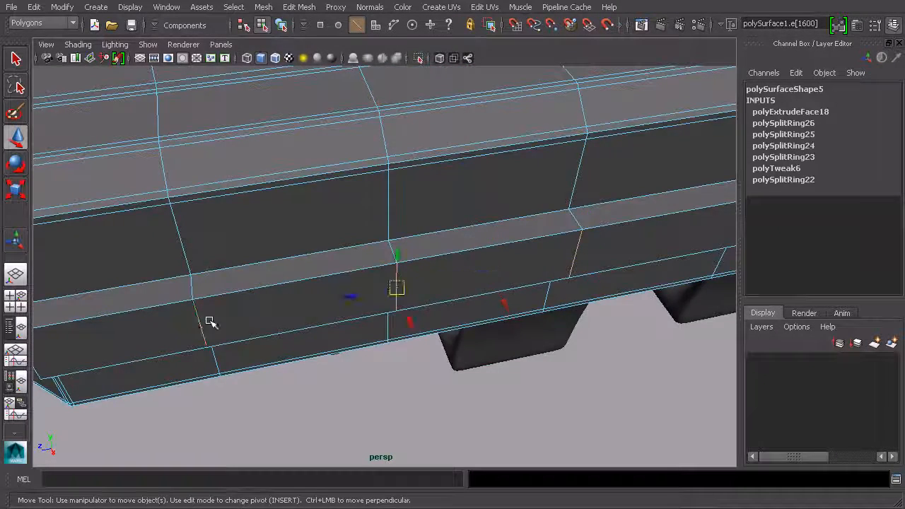
{"action": "left_click_drag", "start_coordinate": [198, 326], "coordinate": [182, 316], "text": "alt"}
{"action": "left_click", "coordinate": [130, 335], "text": "shift"}
{"action": "left_click_drag", "start_coordinate": [628, 284], "coordinate": [541, 322], "text": "alt"}
{"action": "middle_click_drag", "start_coordinate": [402, 357], "coordinate": [349, 383], "text": "alt"}
{"action": "left_click_drag", "start_coordinate": [223, 393], "coordinate": [296, 377]}
{"action": "middle_click_drag", "start_coordinate": [494, 298], "coordinate": [483, 336]}
{"action": "middle_click_drag", "start_coordinate": [128, 403], "coordinate": [131, 398]}
Push the strip's front end edge and the crosswise edge behind it further in toward the side panel
{"action": "middle_click_drag", "start_coordinate": [185, 387], "coordinate": [365, 338], "text": "alt"}
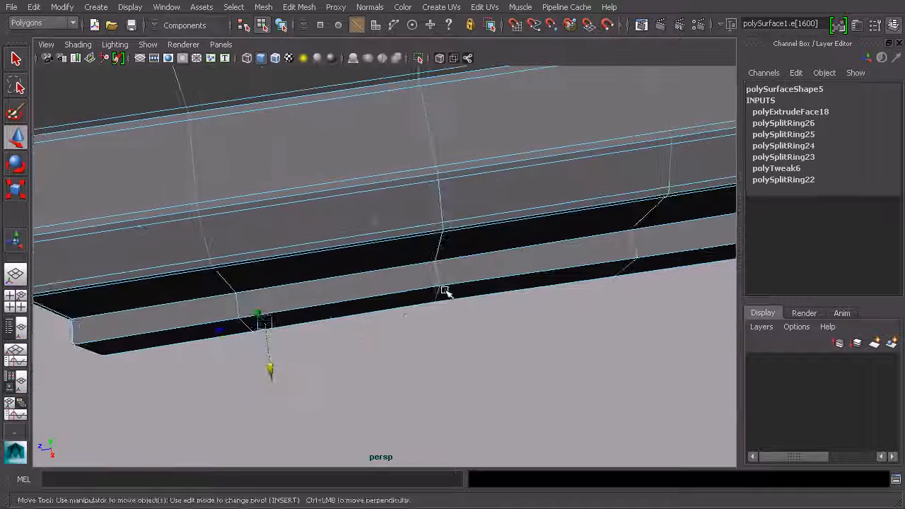
{"action": "middle_click_drag", "start_coordinate": [169, 385], "coordinate": [173, 381]}
{"action": "left_click", "coordinate": [243, 323]}
{"action": "middle_click_drag", "start_coordinate": [85, 397], "coordinate": [90, 388]}
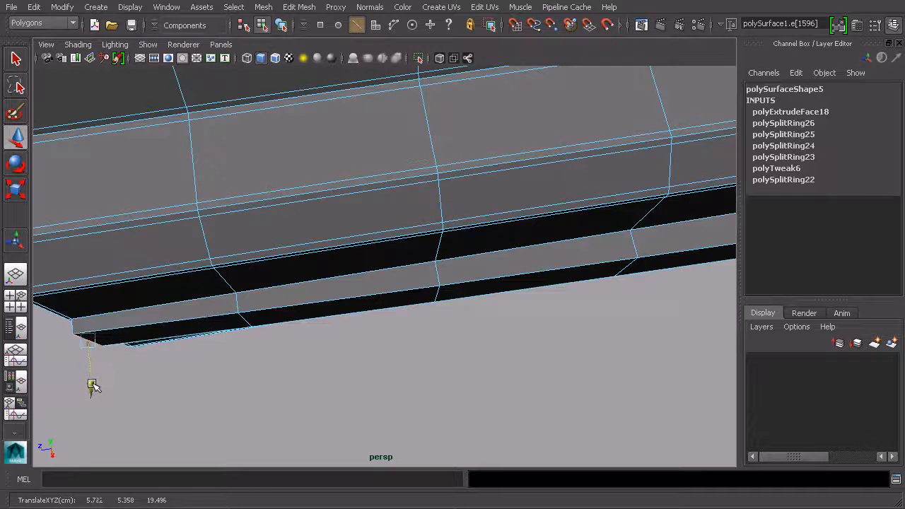
{"action": "left_click_drag", "start_coordinate": [92, 385], "coordinate": [243, 312], "text": "alt"}
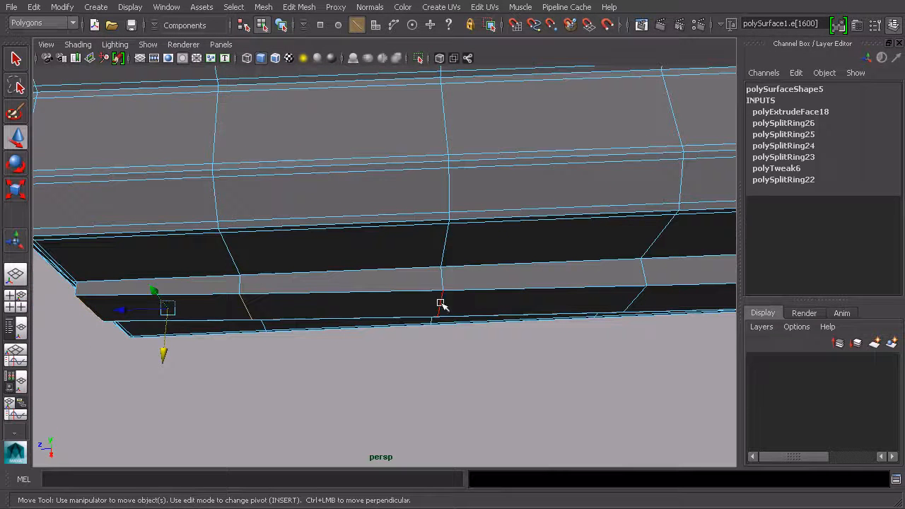
Fine-tune the depth of the strip's front crosswise edges so the taper runs evenly
{"action": "left_click_drag", "start_coordinate": [113, 325], "coordinate": [116, 366], "text": "alt"}
{"action": "left_click_drag", "start_coordinate": [273, 337], "coordinate": [281, 368], "text": "alt"}
{"action": "left_click", "coordinate": [280, 326]}
{"action": "left_click_drag", "start_coordinate": [409, 358], "coordinate": [366, 344], "text": "alt"}
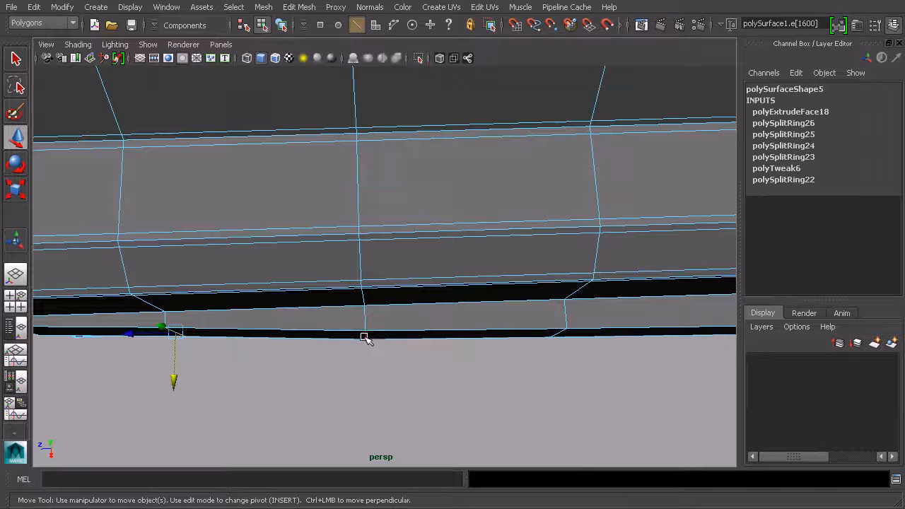
{"action": "left_click_drag", "start_coordinate": [367, 384], "coordinate": [403, 268]}
Merge the strip's two outer front corner vertices into the panel vertices beneath them with the Merge Vertex Tool
{"action": "scroll", "coordinate": [437, 298], "scroll_direction": "up", "scroll_amount": 3}
{"action": "scroll", "coordinate": [403, 269], "scroll_direction": "up", "scroll_amount": 3}
{"action": "left_click", "coordinate": [299, 7]}
{"action": "left_click", "coordinate": [325, 384]}
{"action": "left_click_drag", "start_coordinate": [406, 300], "coordinate": [415, 294], "text": "alt"}
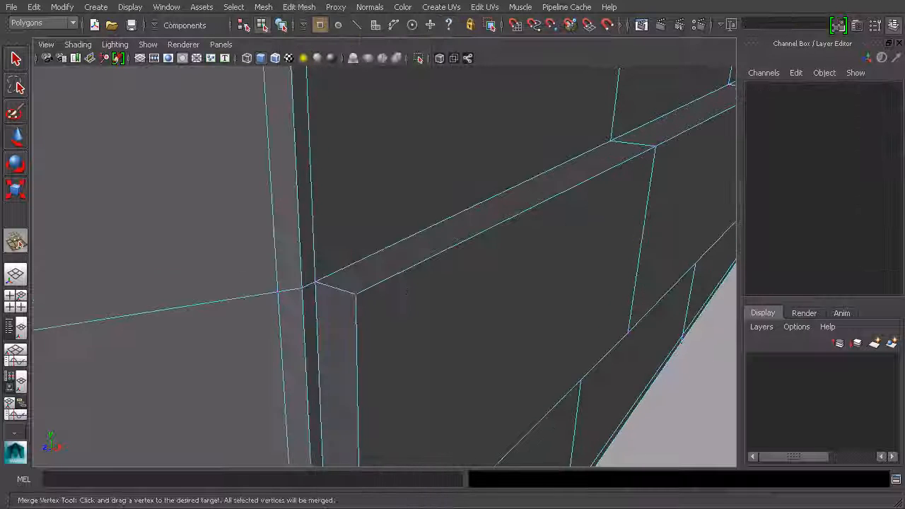
{"action": "left_click_drag", "start_coordinate": [318, 286], "coordinate": [315, 282]}
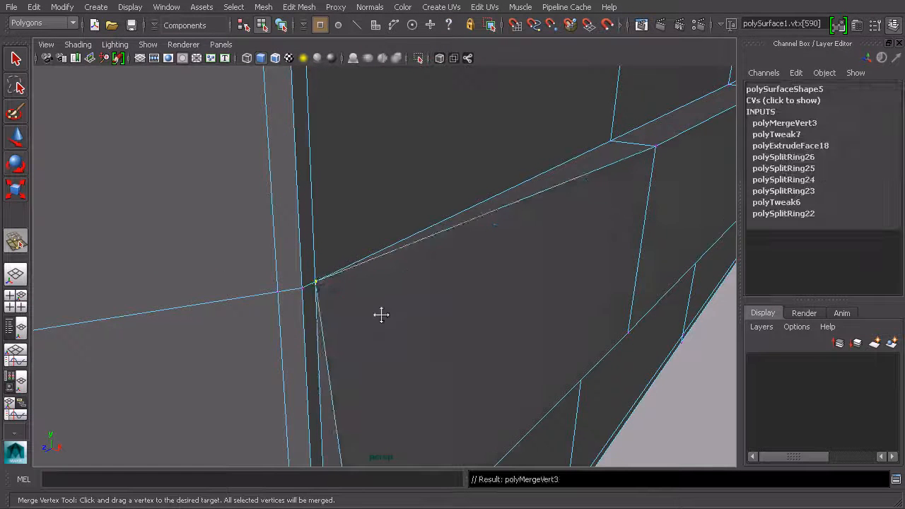
{"action": "middle_click_drag", "start_coordinate": [378, 417], "coordinate": [395, 311], "text": "alt"}
{"action": "left_click_drag", "start_coordinate": [396, 311], "coordinate": [359, 294], "text": "alt"}
{"action": "left_click_drag", "start_coordinate": [433, 248], "coordinate": [367, 276], "text": "alt"}
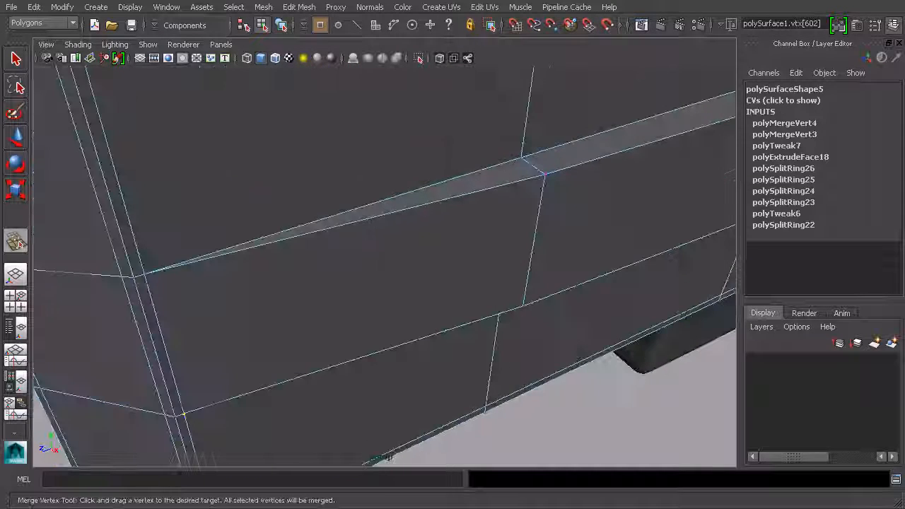
Preview the housing smoothed in object mode to examine the strip's tapered front end, and restore the unsmoothed display
{"action": "left_click", "coordinate": [16, 61]}
{"action": "left_click", "coordinate": [280, 25]}
{"action": "scroll", "coordinate": [424, 233], "scroll_direction": "down", "scroll_amount": 5}
{"action": "left_click_drag", "start_coordinate": [444, 240], "coordinate": [461, 221], "text": "alt"}
{"action": "key", "text": "3"}
{"action": "left_click", "coordinate": [593, 320]}
{"action": "left_click_drag", "start_coordinate": [610, 307], "coordinate": [486, 274], "text": "alt"}
{"action": "left_click", "coordinate": [446, 243]}
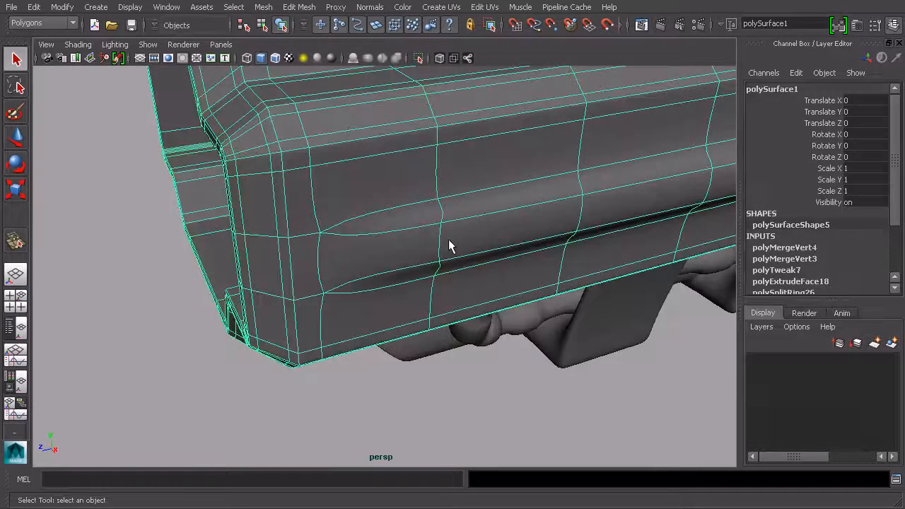
{"action": "key", "text": "1"}
Move individual crosswise edges on the strip's outer face further inward to refine the taper
{"action": "left_click_drag", "start_coordinate": [431, 219], "coordinate": [456, 238], "text": "alt"}
{"action": "scroll", "coordinate": [457, 238], "scroll_direction": "up", "scroll_amount": 4}
{"action": "right_click_drag", "start_coordinate": [458, 242], "coordinate": [459, 234]}
{"action": "left_click", "coordinate": [478, 269]}
{"action": "key", "text": "w"}
{"action": "middle_click_drag", "start_coordinate": [501, 323], "coordinate": [497, 311]}
{"action": "left_click_drag", "start_coordinate": [497, 311], "coordinate": [382, 331], "text": "alt"}
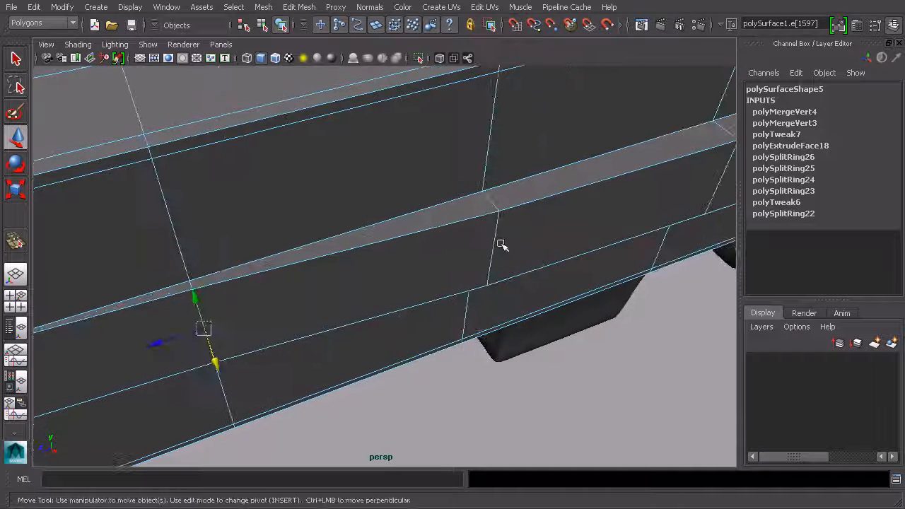
{"action": "left_click_drag", "start_coordinate": [517, 282], "coordinate": [511, 275]}
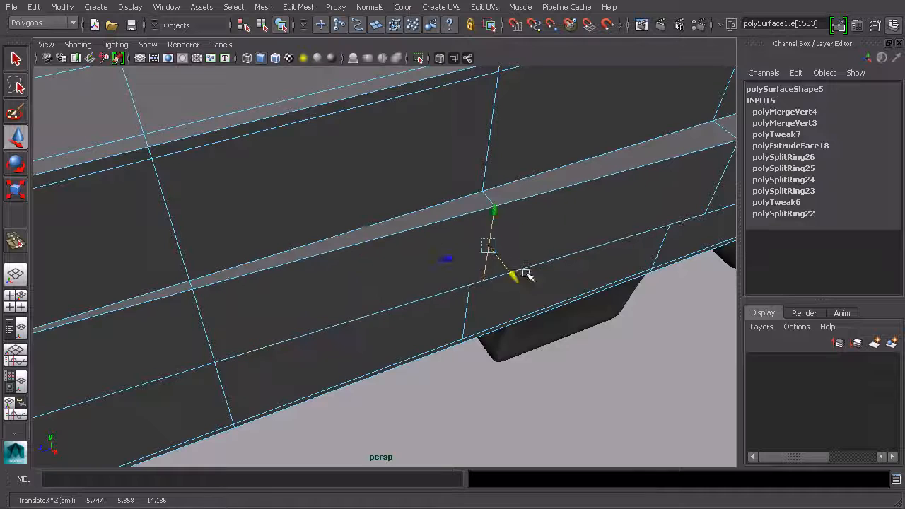
{"action": "middle_click_drag", "start_coordinate": [511, 275], "coordinate": [243, 356], "text": "alt"}
{"action": "left_click_drag", "start_coordinate": [513, 288], "coordinate": [495, 262]}
Preview the smoothed housing again to check the strip's full length and rear end, and restore the unsmoothed display
{"action": "left_click", "coordinate": [281, 24]}
{"action": "scroll", "coordinate": [462, 237], "scroll_direction": "down", "scroll_amount": 3}
{"action": "key", "text": "3"}
{"action": "left_click", "coordinate": [595, 344]}
{"action": "left_click_drag", "start_coordinate": [586, 309], "coordinate": [581, 264], "text": "alt"}
{"action": "scroll", "coordinate": [601, 286], "scroll_direction": "down", "scroll_amount": 5}
{"action": "left_click_drag", "start_coordinate": [600, 288], "coordinate": [503, 288], "text": "alt"}
{"action": "left_click", "coordinate": [504, 287]}
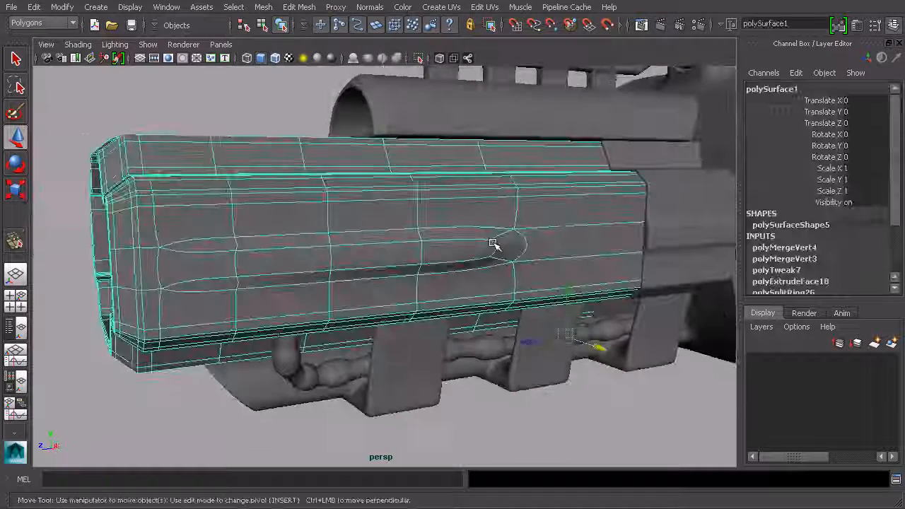
{"action": "key", "text": "1"}
Insert supporting edge loops along the raised strip's upper and lower edges and on both sides of its rear end
{"action": "left_click_drag", "start_coordinate": [535, 243], "coordinate": [525, 245], "text": "alt"}
{"action": "middle_click_drag", "start_coordinate": [525, 244], "coordinate": [477, 261], "text": "alt"}
{"action": "scroll", "coordinate": [476, 261], "scroll_direction": "up", "scroll_amount": 5}
{"action": "left_click_drag", "start_coordinate": [467, 260], "coordinate": [460, 168], "text": "alt"}
{"action": "left_click", "coordinate": [299, 7]}
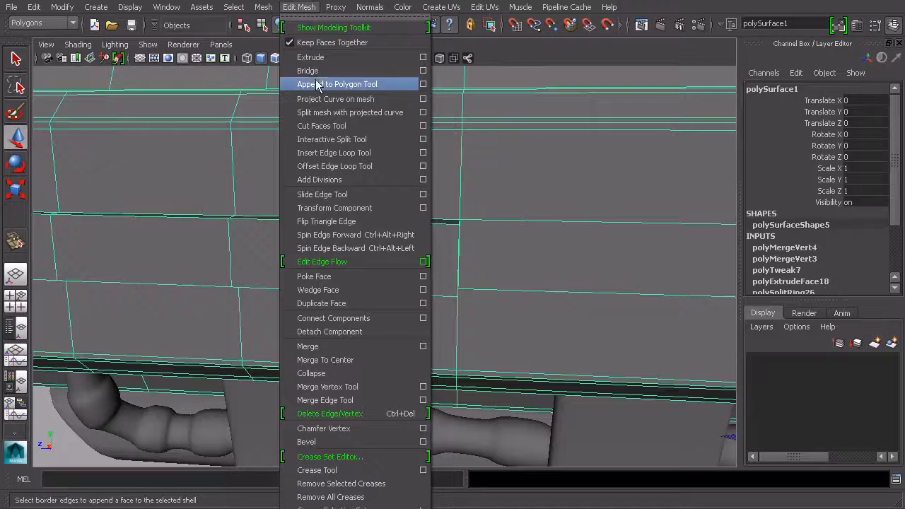
{"action": "left_click", "coordinate": [350, 151]}
{"action": "left_click", "coordinate": [470, 230]}
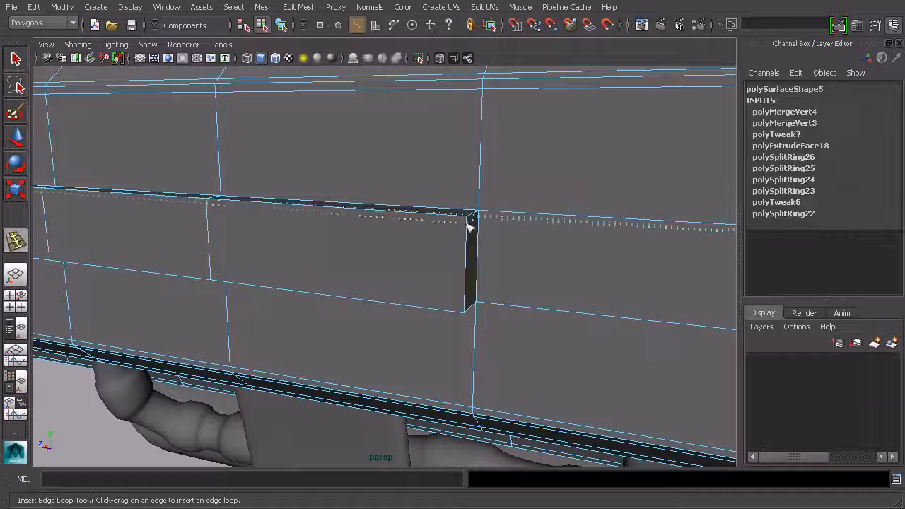
{"action": "left_click_drag", "start_coordinate": [476, 301], "coordinate": [469, 307]}
{"action": "left_click_drag", "start_coordinate": [468, 308], "coordinate": [505, 297], "text": "alt"}
{"action": "left_click_drag", "start_coordinate": [473, 218], "coordinate": [495, 212]}
{"action": "left_click", "coordinate": [486, 215]}
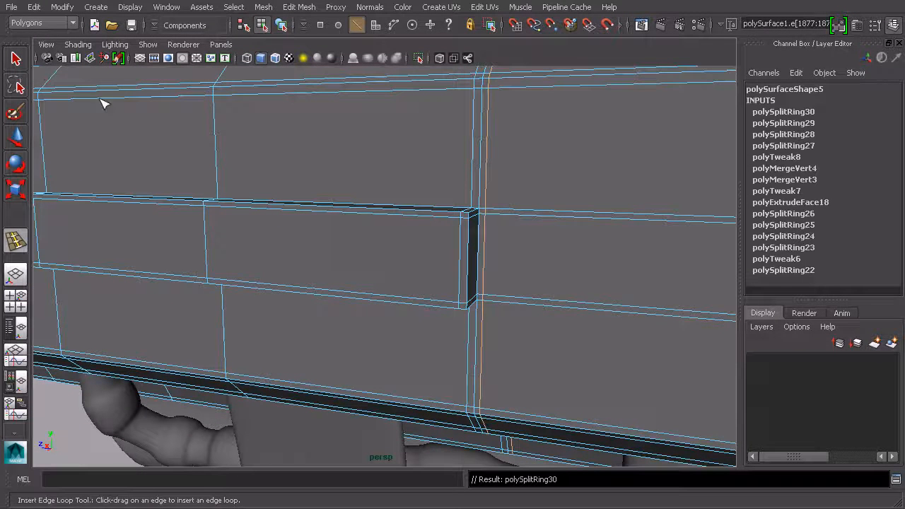
Preview the housing smoothed in object mode to examine the strip's rear end, and restore the unsmoothed display
{"action": "left_click", "coordinate": [280, 25]}
{"action": "scroll", "coordinate": [351, 125], "scroll_direction": "down", "scroll_amount": 5}
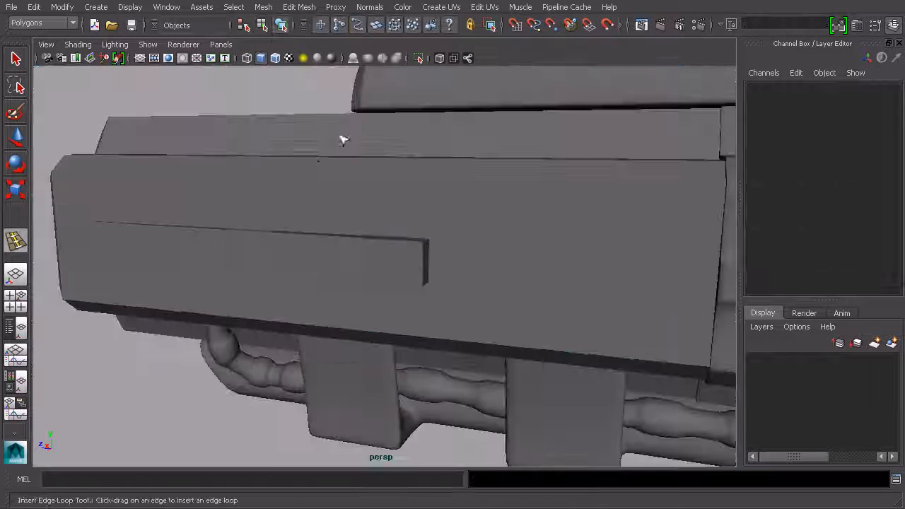
{"action": "left_click_drag", "start_coordinate": [315, 244], "coordinate": [363, 249], "text": "alt"}
{"action": "left_click", "coordinate": [369, 243]}
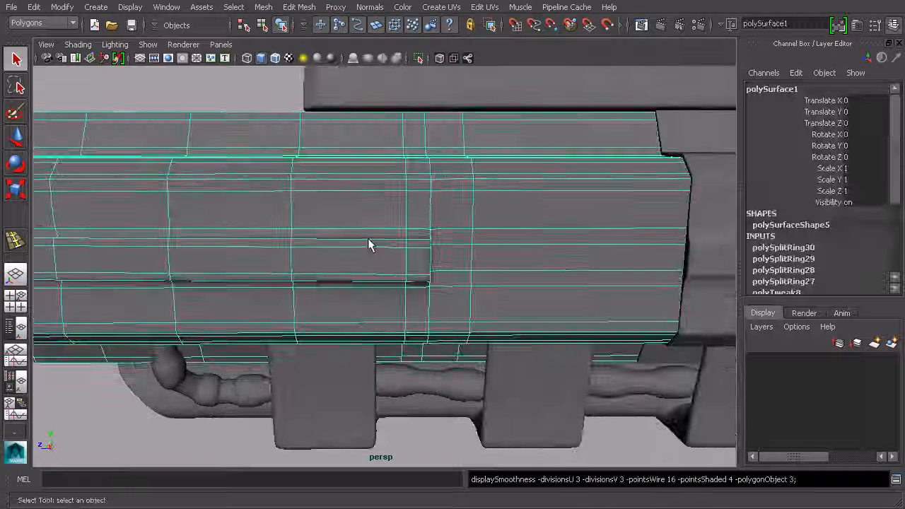
{"action": "key", "text": "3"}
{"action": "scroll", "coordinate": [365, 242], "scroll_direction": "down", "scroll_amount": 5}
{"action": "left_click", "coordinate": [436, 415]}
{"action": "left_click_drag", "start_coordinate": [435, 374], "coordinate": [370, 347], "text": "alt"}
{"action": "scroll", "coordinate": [428, 322], "scroll_direction": "up", "scroll_amount": 2}
{"action": "left_click_drag", "start_coordinate": [435, 308], "coordinate": [409, 224], "text": "alt"}
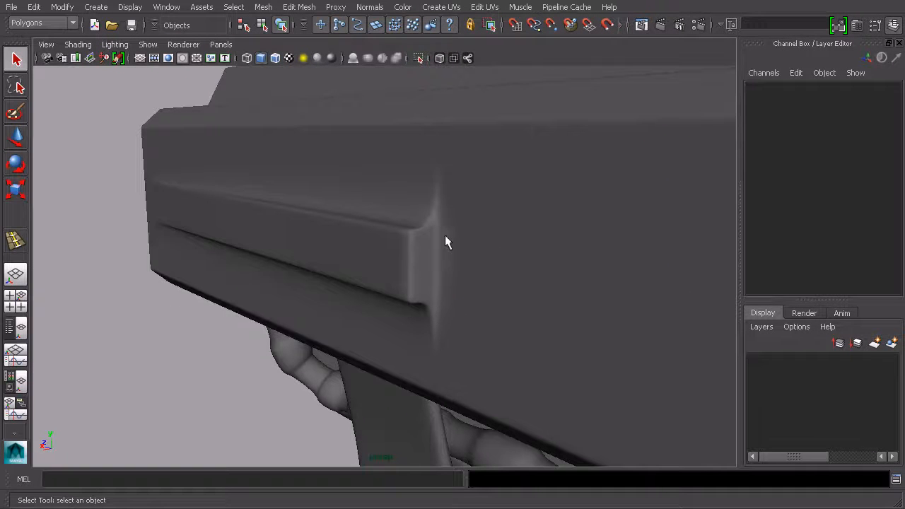
{"action": "left_click", "coordinate": [467, 243]}
{"action": "key", "text": "1"}
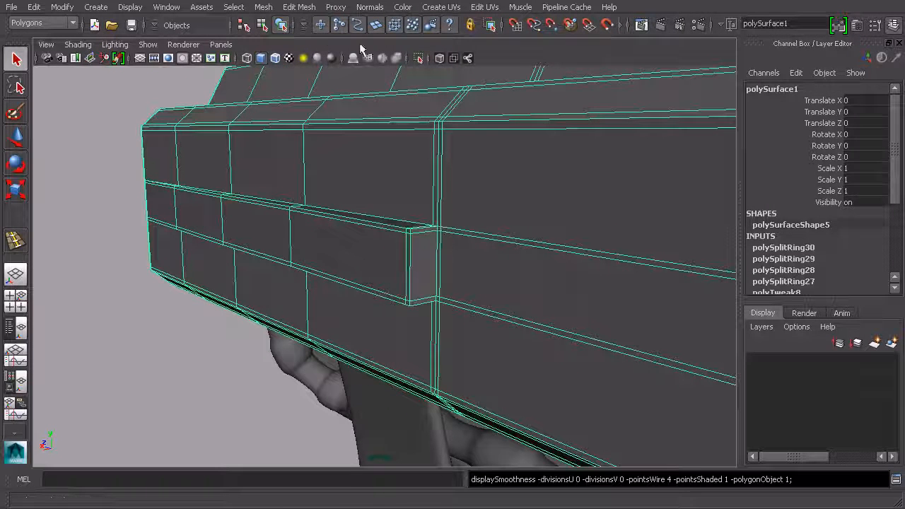
Insert edge loops on the side panel just above and just below the raised strip
{"action": "left_click", "coordinate": [299, 6]}
{"action": "left_click", "coordinate": [347, 149]}
{"action": "left_click_drag", "start_coordinate": [448, 196], "coordinate": [561, 299], "text": "alt"}
{"action": "right_click_drag", "start_coordinate": [561, 298], "coordinate": [517, 279], "text": "alt"}
{"action": "left_click", "coordinate": [22, 59]}
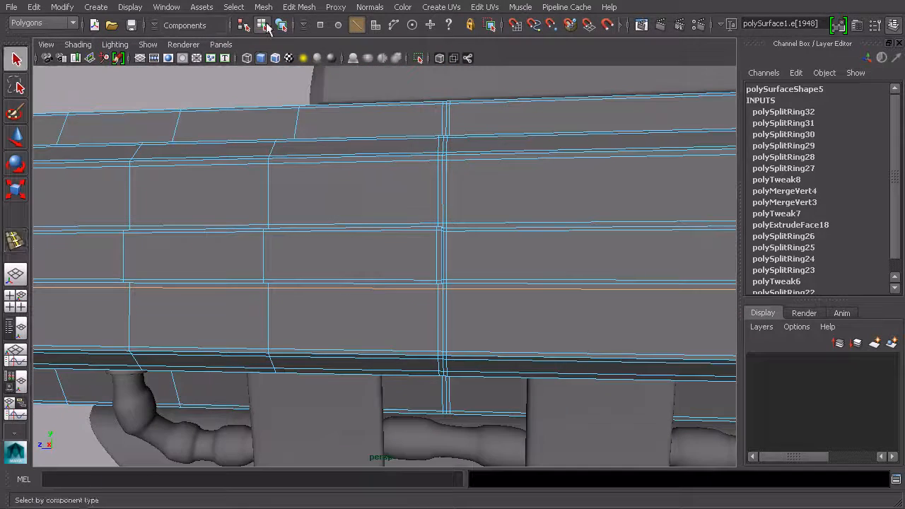
Preview the smoothed housing in object mode from the side and front, and restore the unsmoothed display
{"action": "left_click", "coordinate": [283, 26]}
{"action": "left_click_drag", "start_coordinate": [332, 152], "coordinate": [394, 180], "text": "alt"}
{"action": "right_click_drag", "start_coordinate": [394, 180], "coordinate": [397, 188], "text": "alt"}
{"action": "key", "text": "3"}
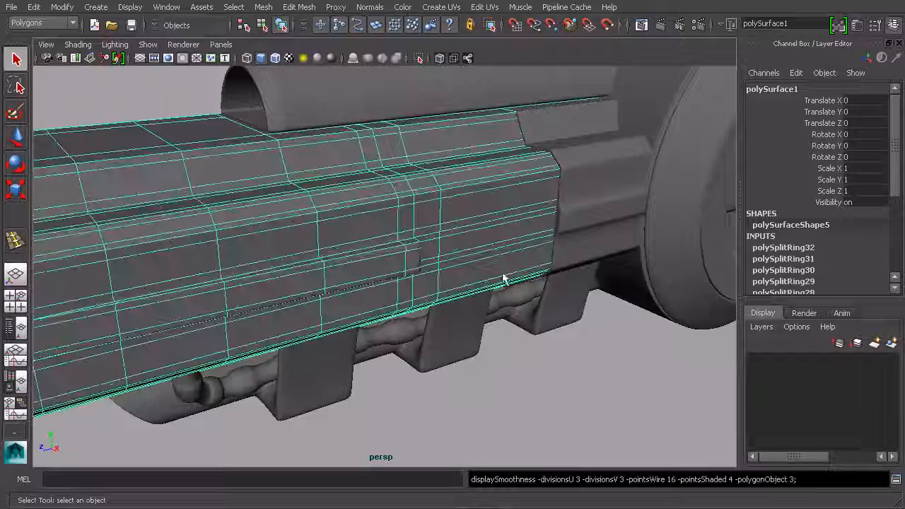
{"action": "left_click", "coordinate": [533, 353]}
{"action": "left_click_drag", "start_coordinate": [533, 353], "coordinate": [564, 341], "text": "alt"}
{"action": "right_click_drag", "start_coordinate": [564, 340], "coordinate": [552, 325], "text": "alt"}
{"action": "left_click_drag", "start_coordinate": [447, 322], "coordinate": [484, 323], "text": "alt"}
{"action": "middle_click_drag", "start_coordinate": [483, 323], "coordinate": [480, 321], "text": "alt"}
{"action": "left_click_drag", "start_coordinate": [479, 321], "coordinate": [511, 317], "text": "alt"}
{"action": "left_click", "coordinate": [369, 276]}
{"action": "key", "text": "1"}
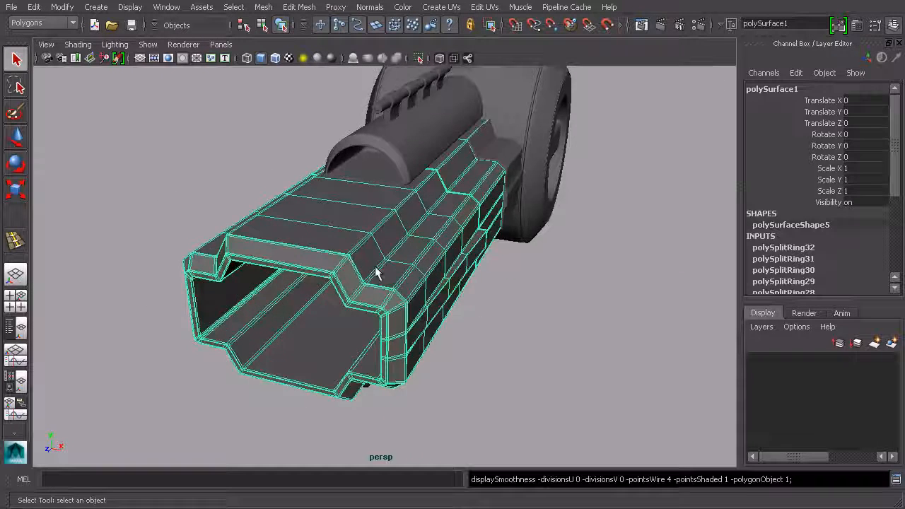
Insert a lengthwise edge loop down the middle of the housing with the Insert Edge Loop Tool's Multiple edge loops option
{"action": "left_click_drag", "start_coordinate": [373, 263], "coordinate": [410, 275], "text": "alt"}
{"action": "left_click_drag", "start_coordinate": [362, 209], "coordinate": [453, 232], "text": "alt"}
{"action": "left_click", "coordinate": [263, 7]}
{"action": "mouse_move", "coordinate": [299, 8]}
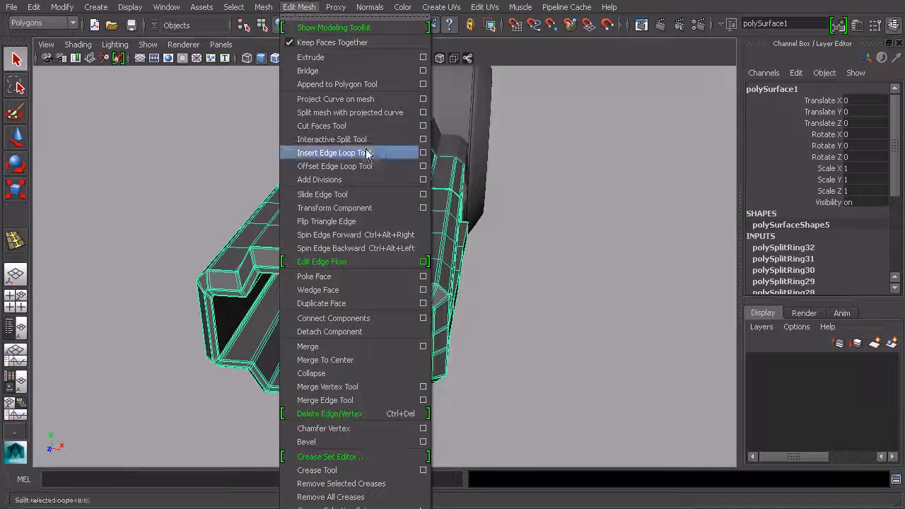
{"action": "left_click", "coordinate": [422, 153]}
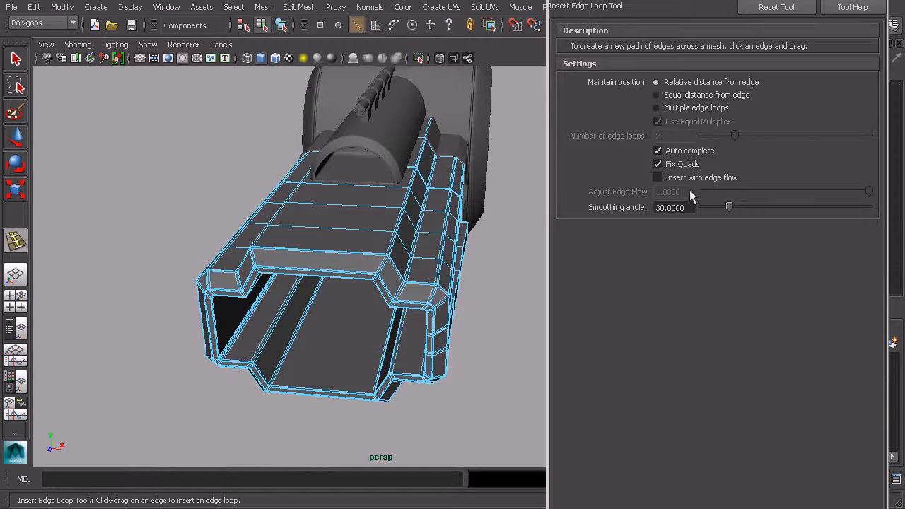
{"action": "left_click_drag", "start_coordinate": [352, 249], "coordinate": [353, 262]}
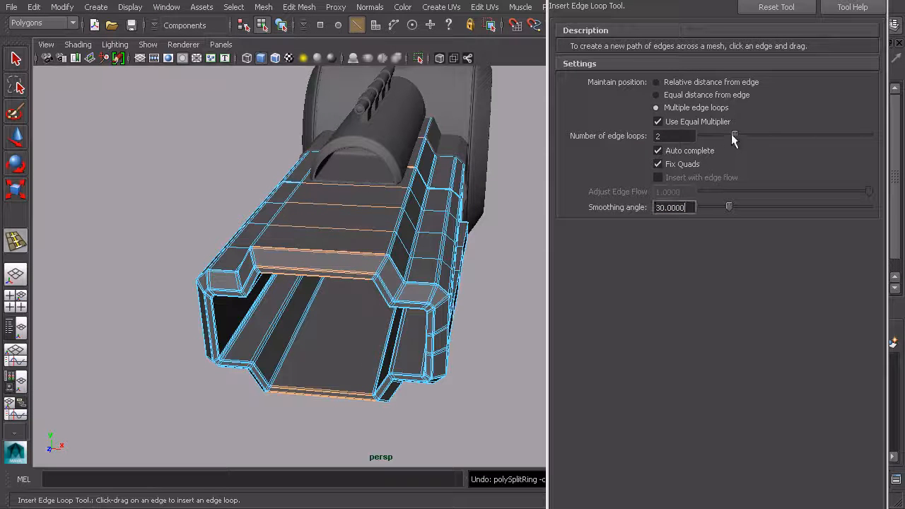
{"action": "left_click_drag", "start_coordinate": [334, 255], "coordinate": [445, 240], "text": "alt"}
{"action": "left_click", "coordinate": [879, 3]}
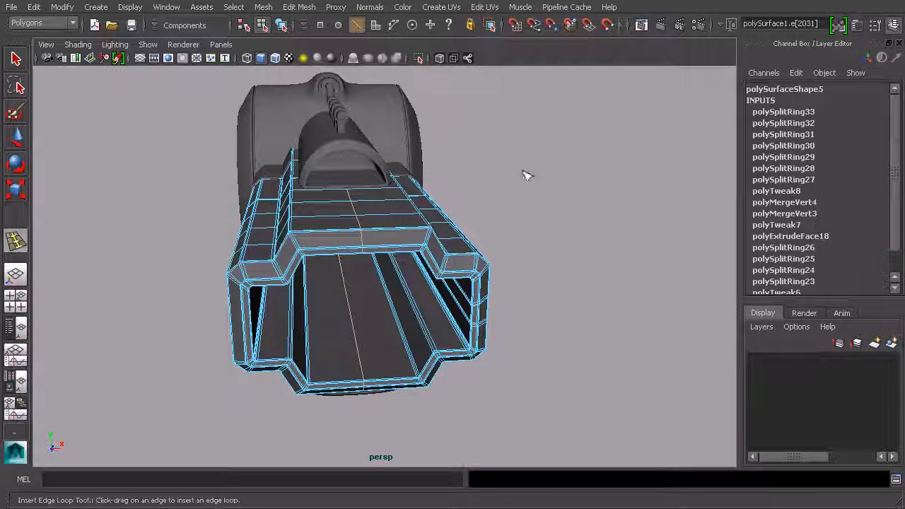
Delete all faces on the half of the housing that lacks the raised strip
{"action": "left_click_drag", "start_coordinate": [452, 184], "coordinate": [403, 185], "text": "alt"}
{"action": "left_click", "coordinate": [14, 60]}
{"action": "left_click_drag", "start_coordinate": [289, 212], "coordinate": [304, 216], "text": "alt"}
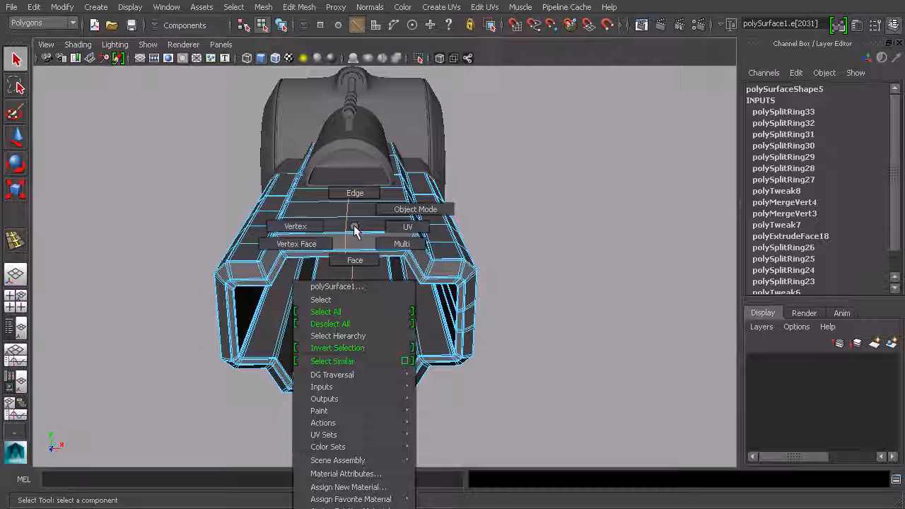
{"action": "right_click_drag", "start_coordinate": [353, 224], "coordinate": [351, 243]}
{"action": "left_click_drag", "start_coordinate": [351, 243], "coordinate": [337, 195], "text": "alt"}
{"action": "left_click_drag", "start_coordinate": [330, 140], "coordinate": [265, 388]}
{"action": "key", "text": "Delete"}
{"action": "left_click_drag", "start_coordinate": [427, 205], "coordinate": [382, 162], "text": "alt"}
Mirror the remaining half of the housing in the -X direction, merging it with the original and merging vertices
{"action": "left_click", "coordinate": [279, 26]}
{"action": "left_click", "coordinate": [263, 7]}
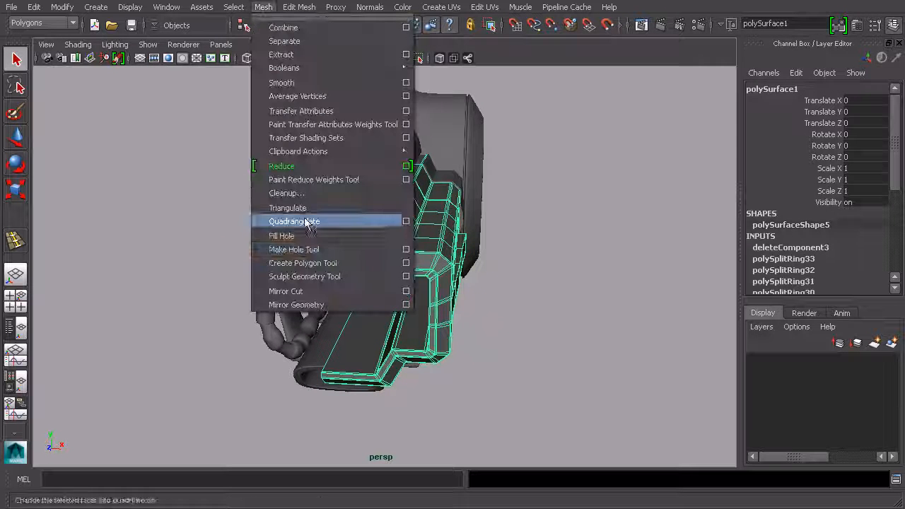
{"action": "left_click", "coordinate": [406, 305]}
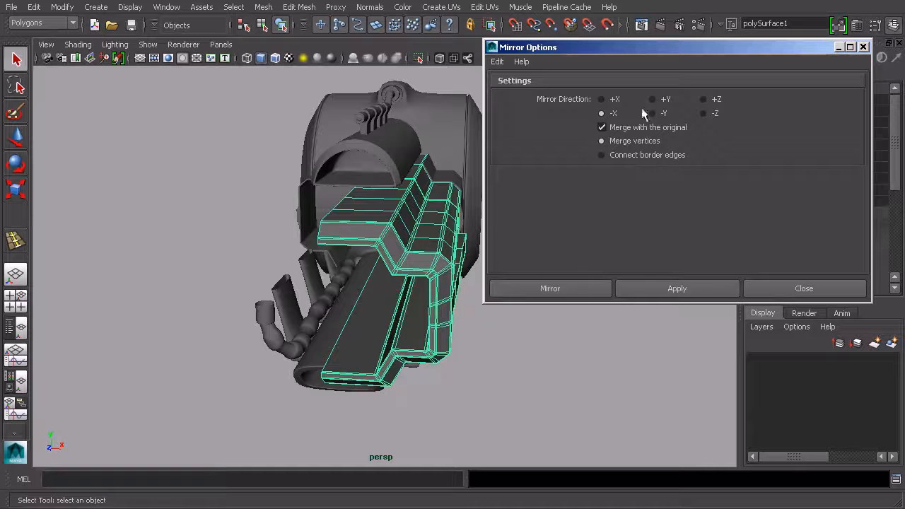
{"action": "left_click", "coordinate": [550, 288]}
Set the mirror's merge threshold to 0.01 and check the front edges along the centre seam
{"action": "left_click_drag", "start_coordinate": [491, 282], "coordinate": [636, 268], "text": "alt"}
{"action": "left_click", "coordinate": [790, 248]}
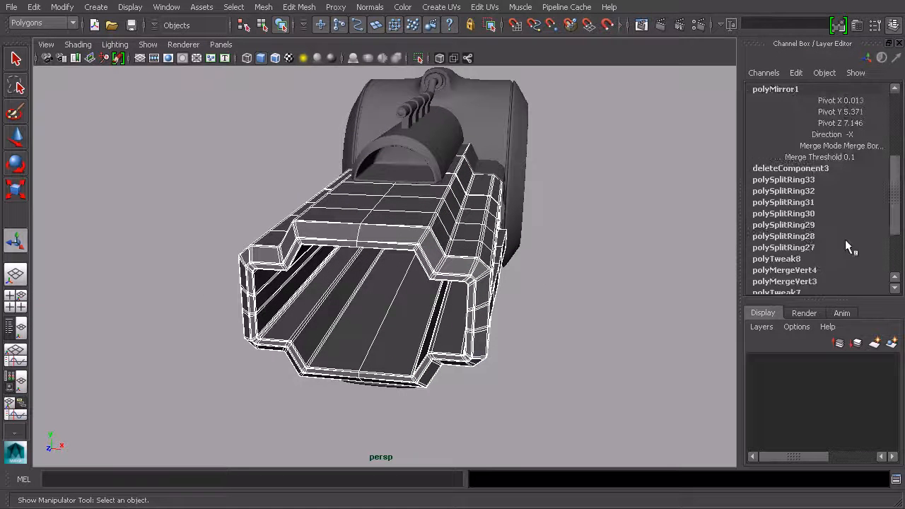
{"action": "left_click_drag", "start_coordinate": [400, 188], "coordinate": [427, 233], "text": "alt"}
{"action": "left_click", "coordinate": [875, 157]}
{"action": "type", "text": "0.1"}
{"action": "key", "text": "Return"}
{"action": "mouse_move", "coordinate": [561, 258]}
{"action": "left_mouse_down", "text": "alt"}
{"action": "mouse_move", "coordinate": [517, 248]}
{"action": "mouse_move", "coordinate": [556, 253]}
{"action": "left_mouse_up", "text": "alt"}
{"action": "scroll", "coordinate": [516, 246], "scroll_direction": "up", "scroll_amount": 5}
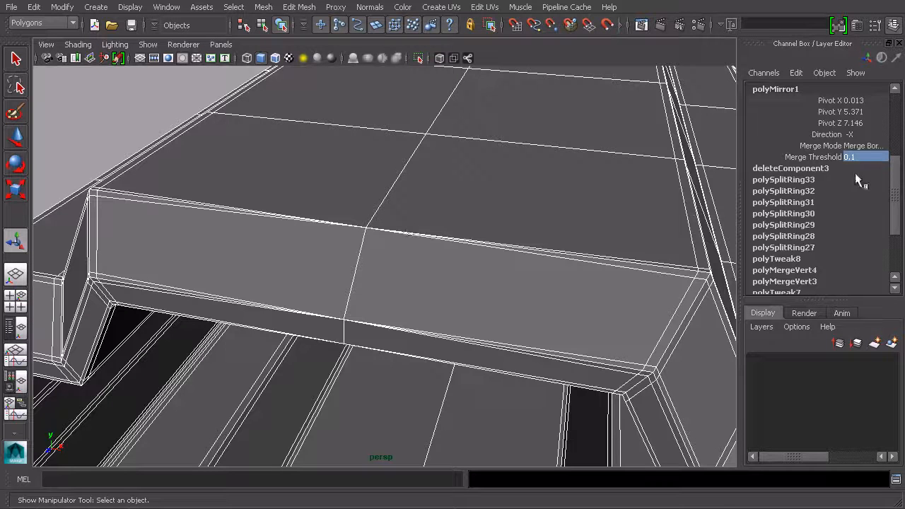
{"action": "double_click", "coordinate": [854, 155]}
{"action": "type", "text": "0.01"}
{"action": "key", "text": "Return"}
{"action": "left_click_drag", "start_coordinate": [450, 264], "coordinate": [396, 265], "text": "alt"}
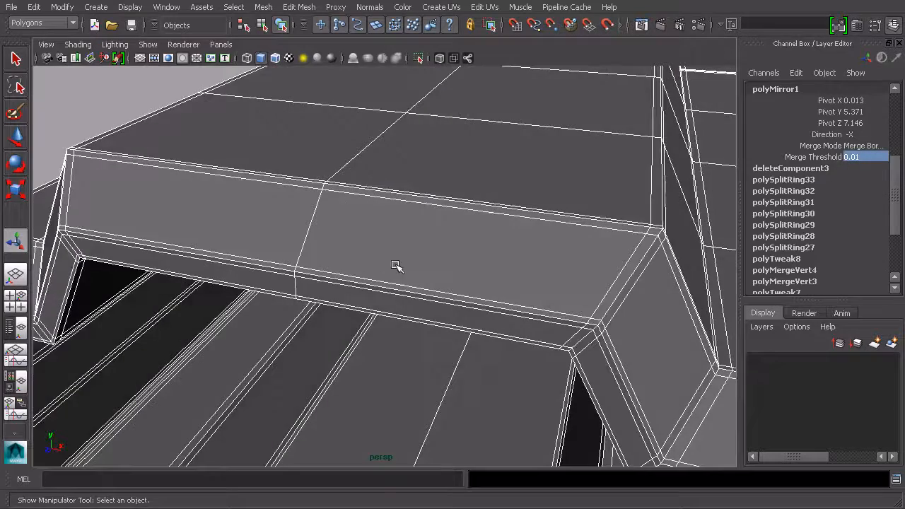
{"action": "left_click_drag", "start_coordinate": [338, 190], "coordinate": [435, 231], "text": "alt"}
{"action": "scroll", "coordinate": [435, 231], "scroll_direction": "up", "scroll_amount": 3}
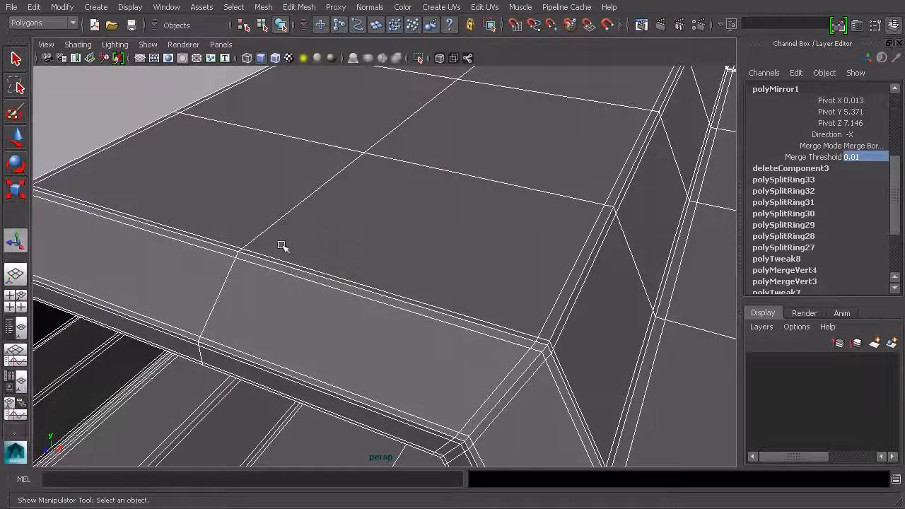
{"action": "scroll", "coordinate": [281, 251], "scroll_direction": "down", "scroll_amount": 4}
Bevel the housing's lengthwise centre edge loop with an offset of 0.8
{"action": "left_click", "coordinate": [280, 25]}
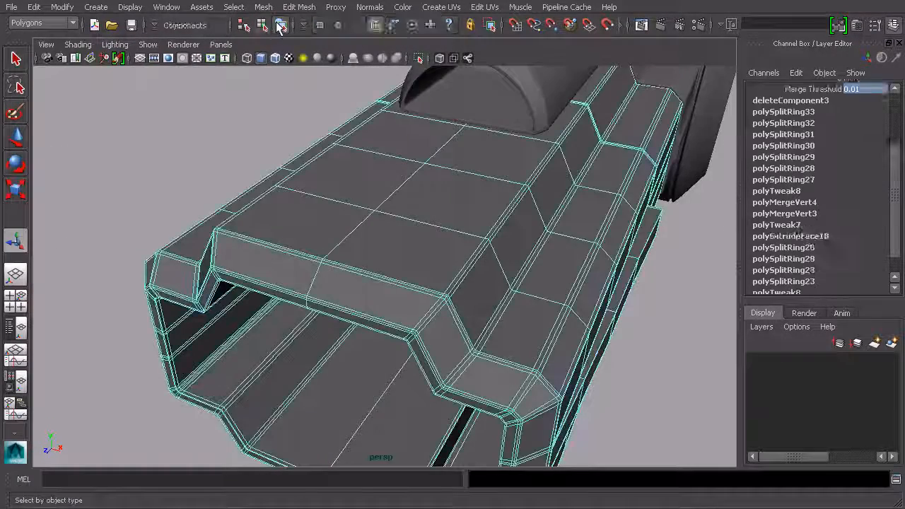
{"action": "left_click", "coordinate": [262, 25]}
{"action": "left_click", "coordinate": [220, 158]}
{"action": "left_click", "coordinate": [403, 224]}
{"action": "left_click_drag", "start_coordinate": [440, 239], "coordinate": [467, 212], "text": "alt"}
{"action": "scroll", "coordinate": [458, 224], "scroll_direction": "up", "scroll_amount": 3}
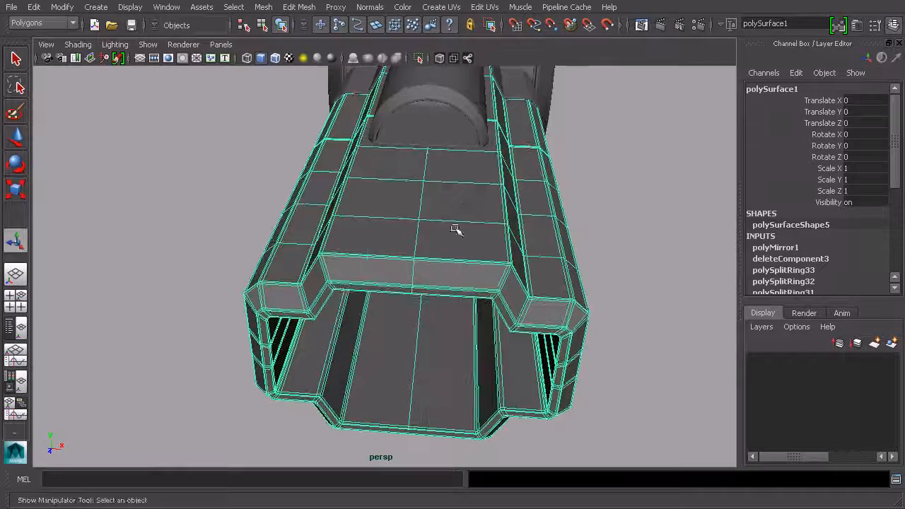
{"action": "left_click_drag", "start_coordinate": [439, 178], "coordinate": [454, 217], "text": "alt"}
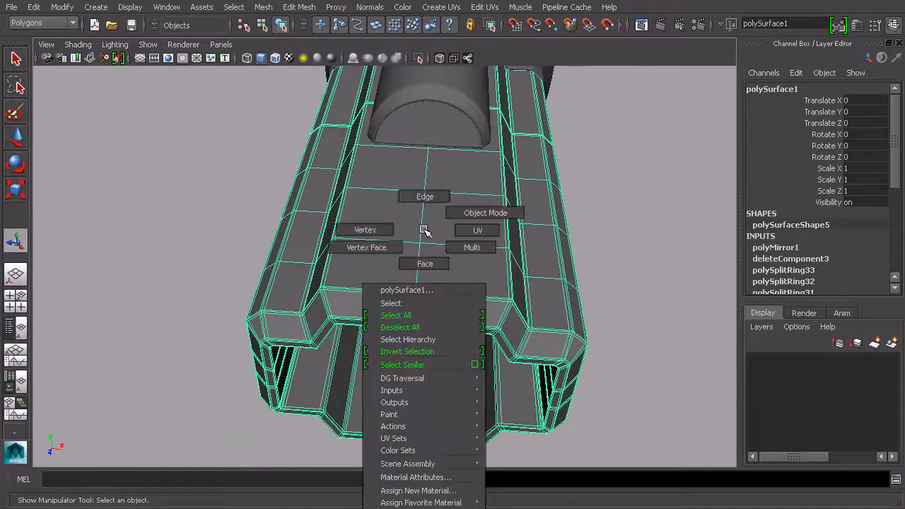
{"action": "right_click_drag", "start_coordinate": [424, 229], "coordinate": [423, 204]}
{"action": "mouse_move", "coordinate": [468, 219]}
{"action": "left_mouse_down", "text": "alt"}
{"action": "mouse_move", "coordinate": [470, 204]}
{"action": "mouse_move", "coordinate": [460, 230]}
{"action": "mouse_move", "coordinate": [469, 186]}
{"action": "mouse_move", "coordinate": [463, 223]}
{"action": "left_mouse_up", "text": "alt"}
{"action": "scroll", "coordinate": [456, 217], "scroll_direction": "up", "scroll_amount": 2}
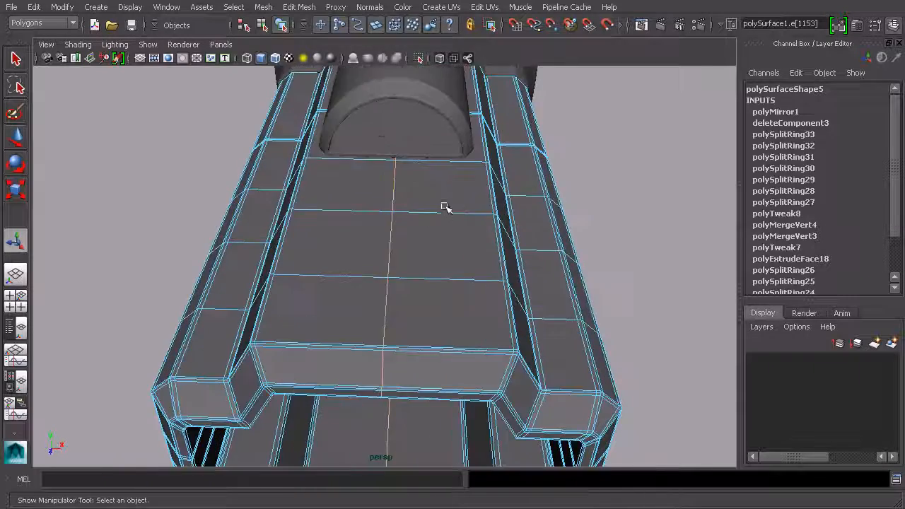
{"action": "left_click", "coordinate": [299, 7]}
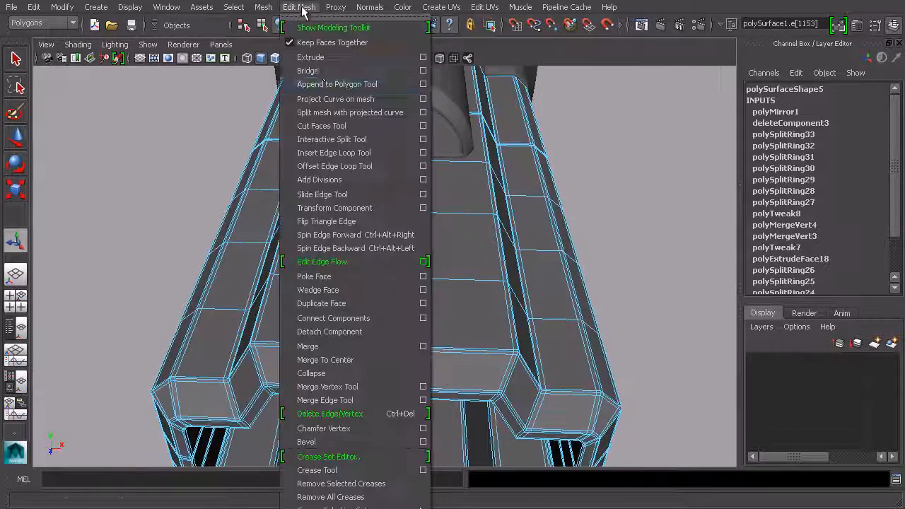
{"action": "left_click", "coordinate": [390, 441]}
{"action": "left_click", "coordinate": [829, 135]}
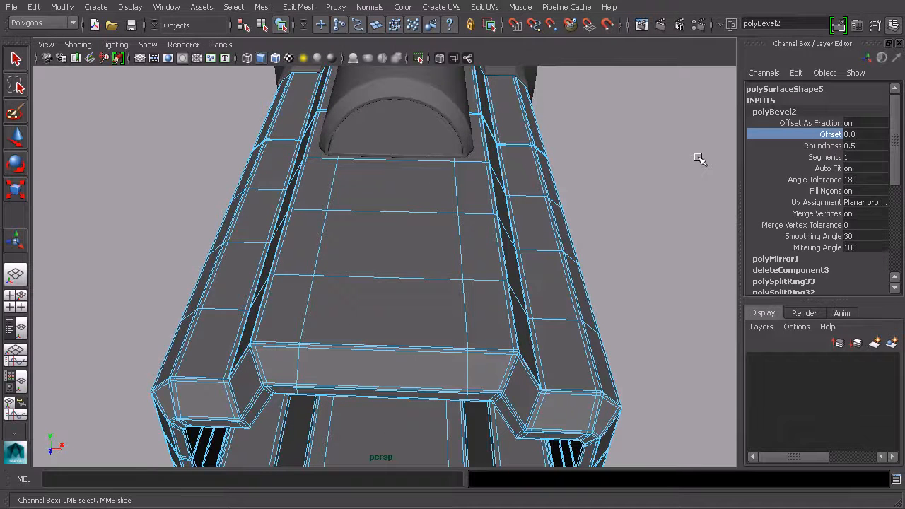
Extrude the middle faces on the housing's top, in front of the half-round cover, with a thickness of 0.5
{"action": "left_click_drag", "start_coordinate": [649, 200], "coordinate": [426, 145], "text": "alt"}
{"action": "right_click_drag", "start_coordinate": [426, 145], "coordinate": [429, 178]}
{"action": "left_click", "coordinate": [373, 191]}
{"action": "left_click", "coordinate": [413, 145], "text": "shift"}
{"action": "left_click_drag", "start_coordinate": [413, 146], "coordinate": [442, 151], "text": "alt"}
{"action": "left_click", "coordinate": [287, 7]}
{"action": "left_click", "coordinate": [319, 56]}
{"action": "left_click_drag", "start_coordinate": [518, 204], "coordinate": [526, 205]}
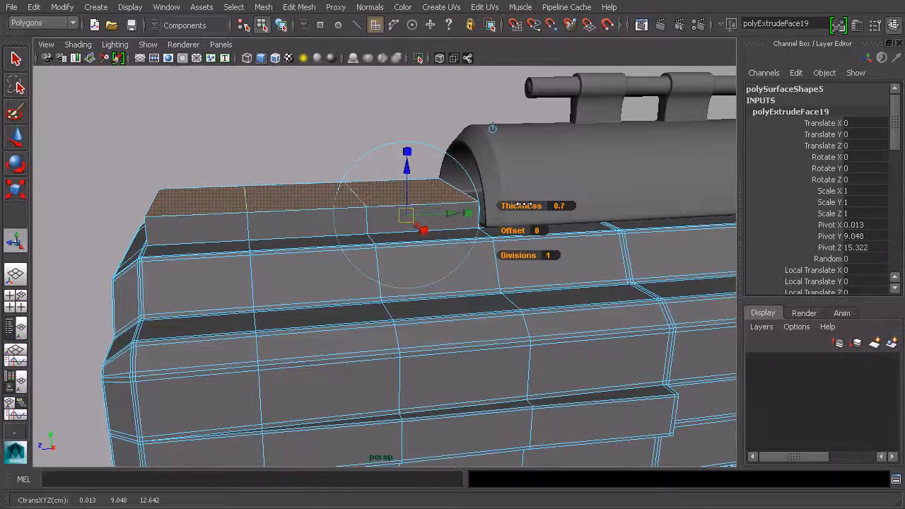
{"action": "left_click_drag", "start_coordinate": [482, 199], "coordinate": [452, 190], "text": "alt"}
{"action": "middle_click_drag", "start_coordinate": [398, 182], "coordinate": [420, 186], "text": "alt"}
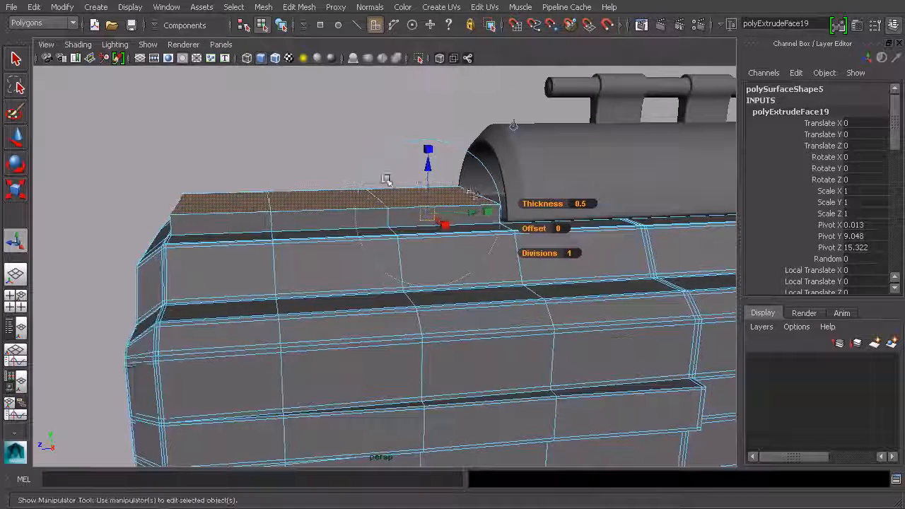
Lower crosswise edges on top of the raised block, including its front edge, so the block tapers toward the housing's front
{"action": "right_click_drag", "start_coordinate": [381, 182], "coordinate": [431, 183], "text": "alt"}
{"action": "right_click_drag", "start_coordinate": [340, 176], "coordinate": [334, 153]}
{"action": "left_click", "coordinate": [372, 181]}
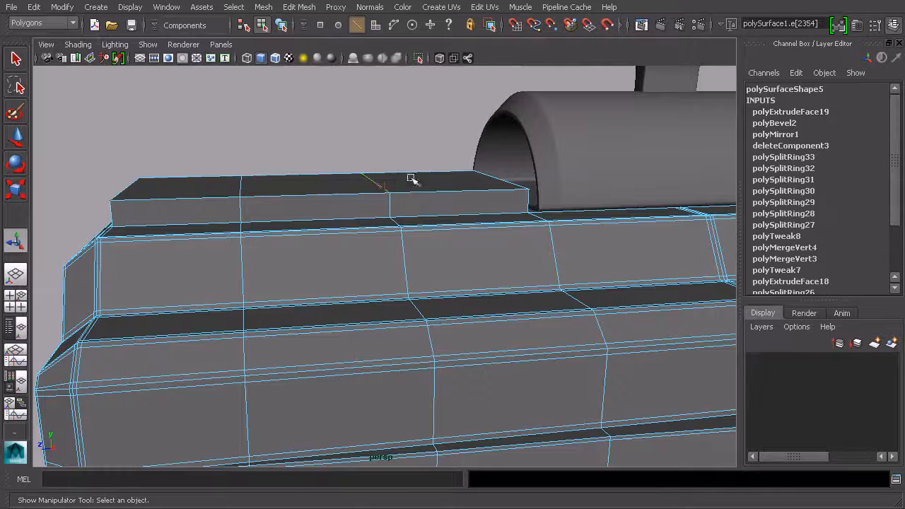
{"action": "key", "text": "w"}
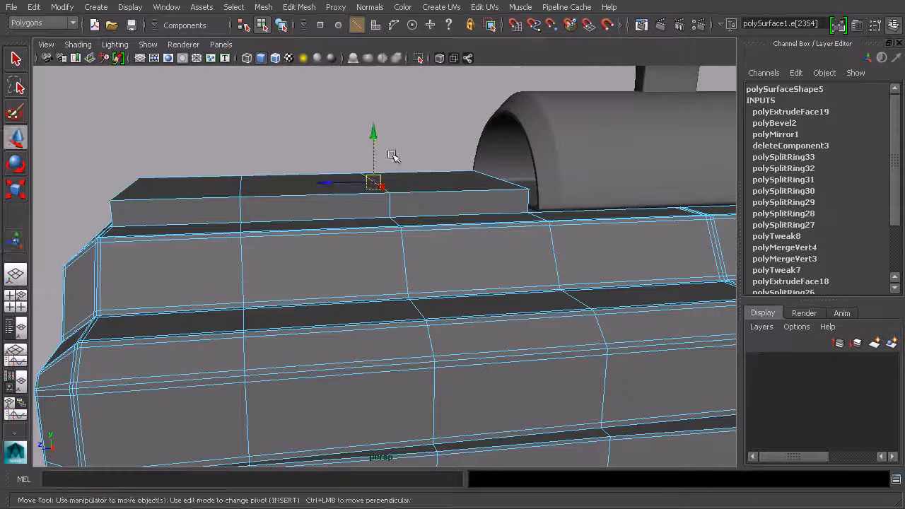
{"action": "left_click_drag", "start_coordinate": [235, 166], "coordinate": [239, 145]}
{"action": "left_click_drag", "start_coordinate": [239, 145], "coordinate": [295, 191], "text": "alt"}
{"action": "left_click", "coordinate": [259, 195]}
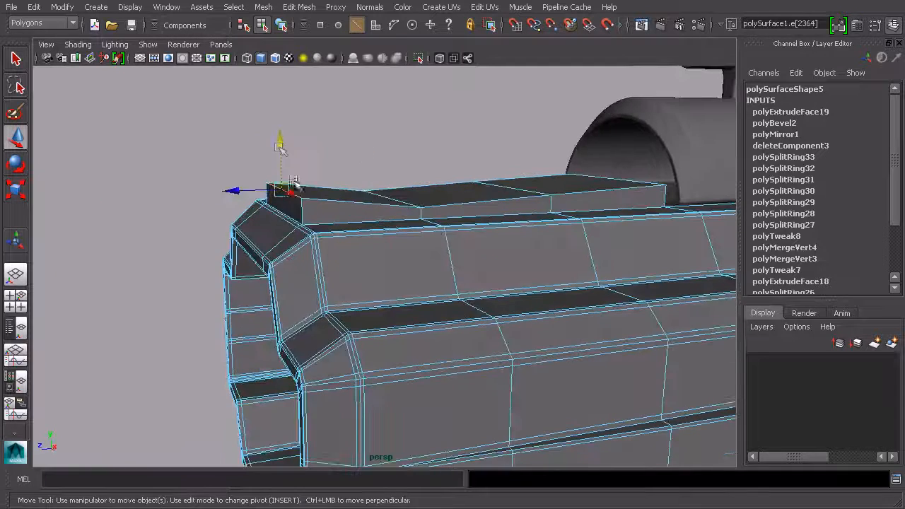
{"action": "middle_click_drag", "start_coordinate": [312, 182], "coordinate": [363, 180], "text": "alt"}
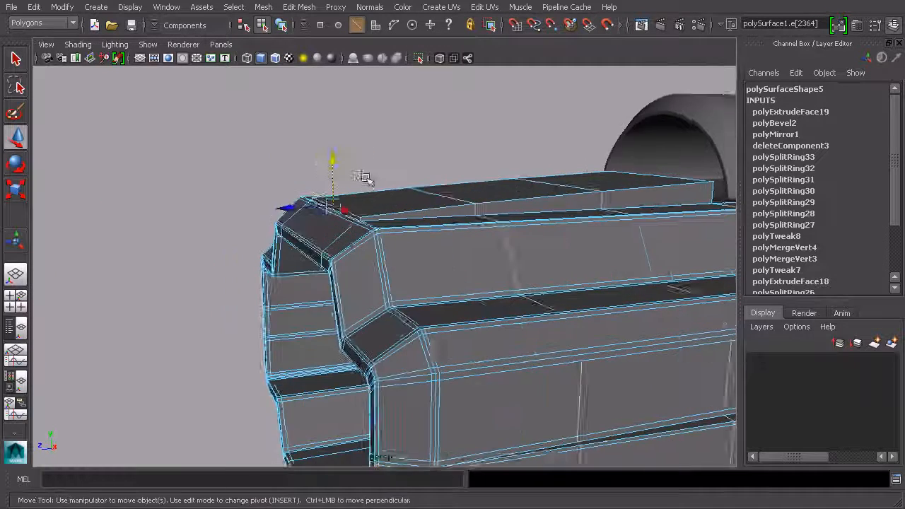
Merge the raised block's two front top corner vertices into the housing vertices below them with the Merge Vertex tool
{"action": "scroll", "coordinate": [365, 179], "scroll_direction": "up", "scroll_amount": 6}
{"action": "scroll", "coordinate": [368, 178], "scroll_direction": "down", "scroll_amount": 2}
{"action": "left_click_drag", "start_coordinate": [367, 178], "coordinate": [371, 197], "text": "alt"}
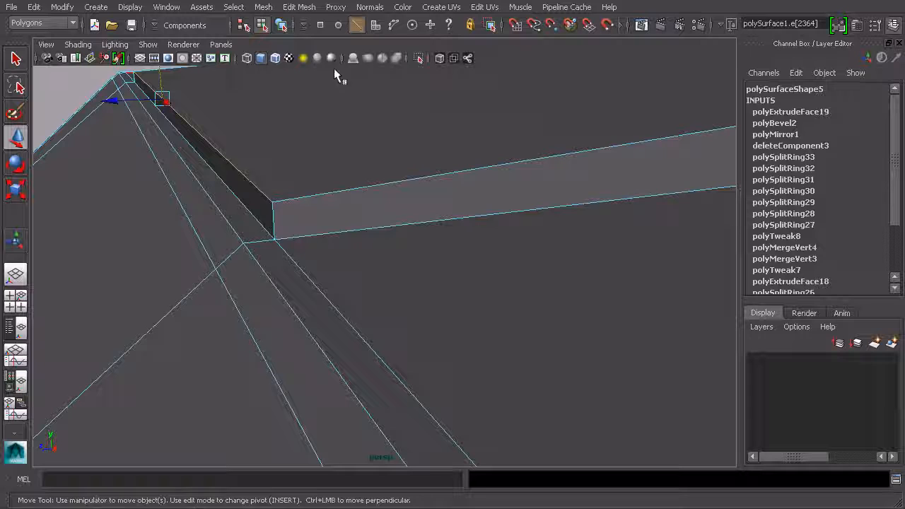
{"action": "left_click", "coordinate": [300, 10]}
{"action": "left_click", "coordinate": [327, 387]}
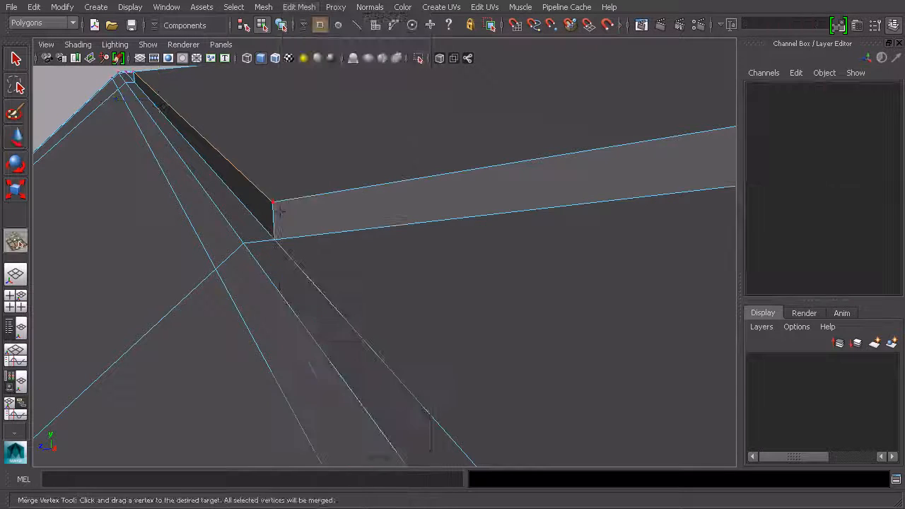
{"action": "left_click_drag", "start_coordinate": [273, 202], "coordinate": [559, 245]}
{"action": "scroll", "coordinate": [274, 238], "scroll_direction": "down", "scroll_amount": 5}
{"action": "middle_click_drag", "start_coordinate": [559, 245], "coordinate": [248, 433], "text": "alt"}
{"action": "right_click_drag", "start_coordinate": [386, 414], "coordinate": [558, 290], "text": "alt"}
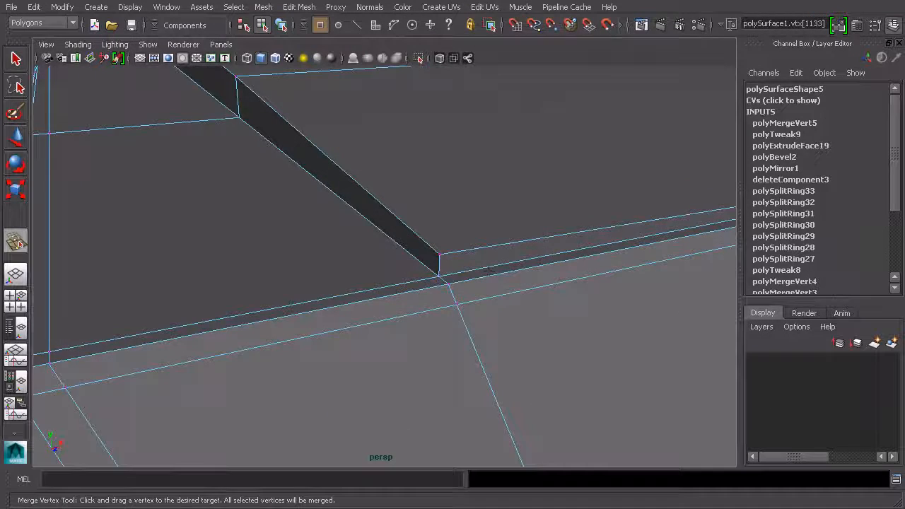
{"action": "mouse_move", "coordinate": [437, 272]}
{"action": "left_mouse_down"}
{"action": "mouse_move", "coordinate": [485, 293]}
{"action": "mouse_move", "coordinate": [422, 279]}
{"action": "left_mouse_up"}
{"action": "scroll", "coordinate": [422, 280], "scroll_direction": "down", "scroll_amount": 4}
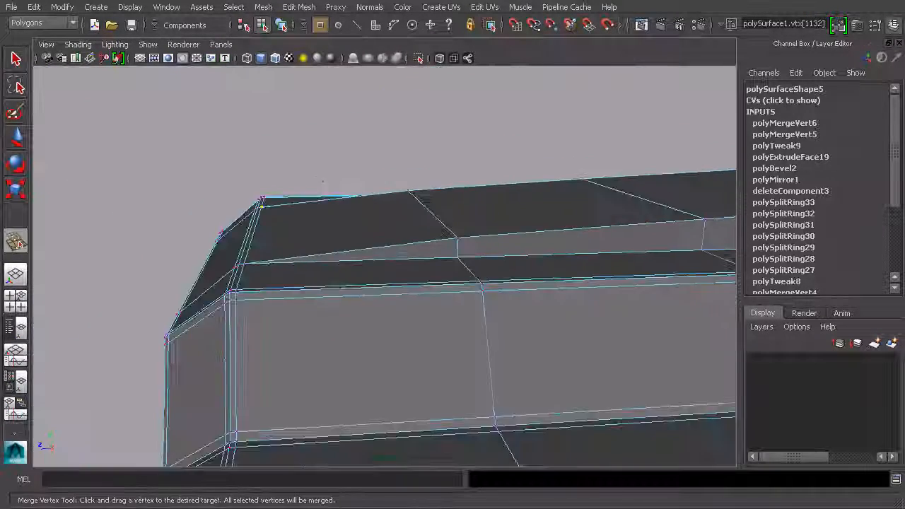
Lower the two middle crosswise edges on top of the raised block to even out its slope toward the front
{"action": "right_click_drag", "start_coordinate": [420, 207], "coordinate": [428, 196]}
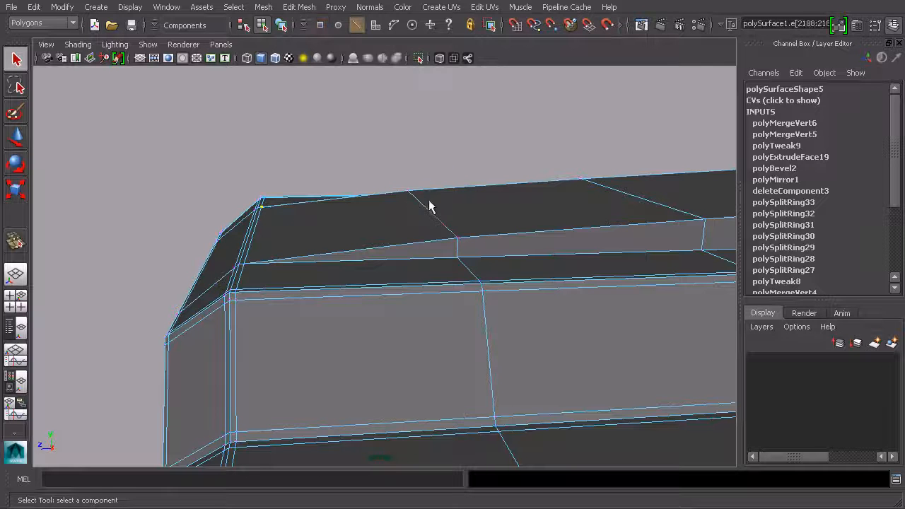
{"action": "left_click", "coordinate": [435, 215]}
{"action": "key", "text": "w"}
{"action": "left_click_drag", "start_coordinate": [428, 162], "coordinate": [429, 172]}
{"action": "middle_click_drag", "start_coordinate": [577, 197], "coordinate": [423, 205], "text": "alt"}
{"action": "left_click", "coordinate": [458, 203]}
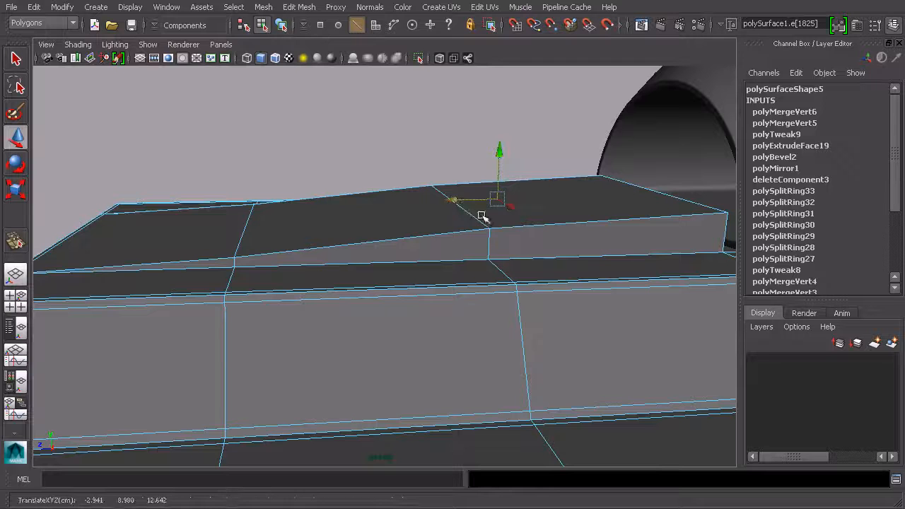
{"action": "left_click", "coordinate": [481, 182]}
{"action": "left_click_drag", "start_coordinate": [455, 157], "coordinate": [458, 164]}
Preview the housing smoothed in object mode, check the raised block's shape, and return to the unsmoothed display
{"action": "left_click", "coordinate": [281, 24]}
{"action": "right_click_drag", "start_coordinate": [523, 190], "coordinate": [424, 190], "text": "alt"}
{"action": "key", "text": "3"}
{"action": "left_click", "coordinate": [408, 146]}
{"action": "left_click_drag", "start_coordinate": [407, 146], "coordinate": [479, 269], "text": "alt"}
{"action": "scroll", "coordinate": [452, 204], "scroll_direction": "down", "scroll_amount": 3}
{"action": "left_click", "coordinate": [448, 260]}
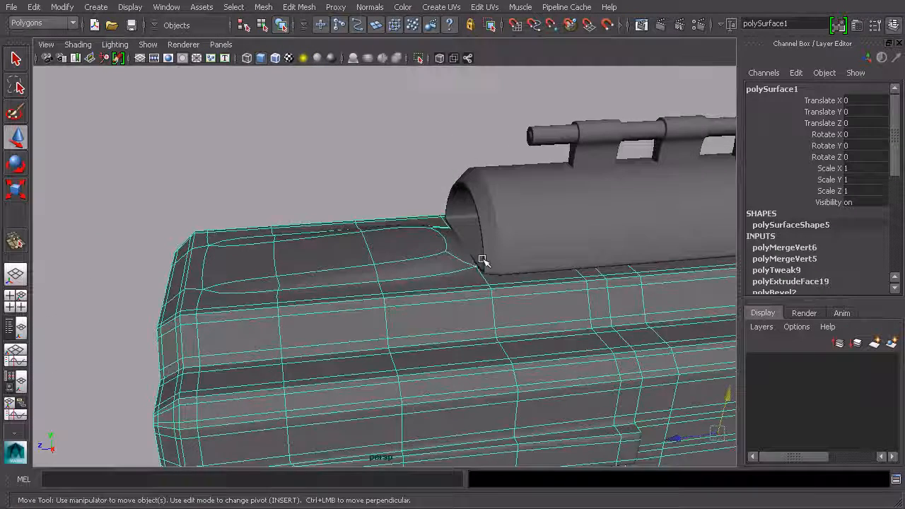
{"action": "key", "text": "1"}
Try to insert a crosswise edge loop near the raised block's rear edge
{"action": "left_click", "coordinate": [299, 6]}
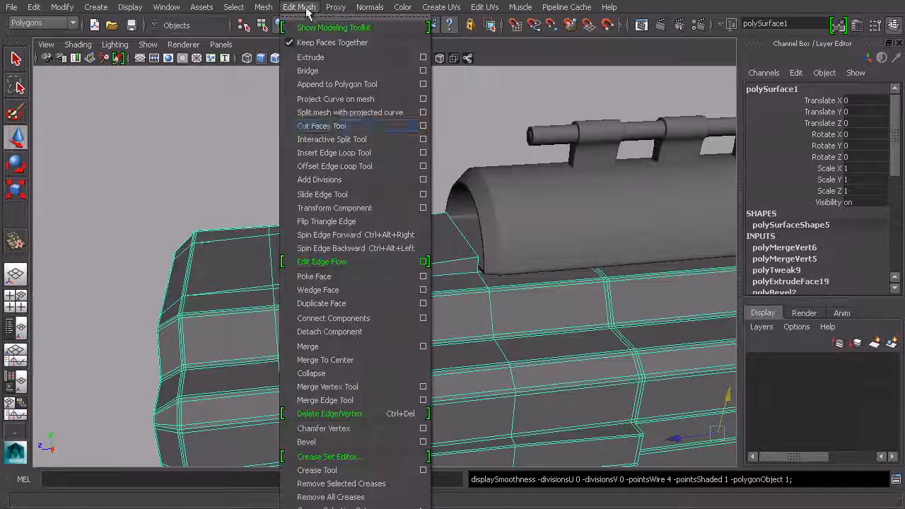
{"action": "left_click", "coordinate": [360, 162]}
{"action": "left_click_drag", "start_coordinate": [360, 155], "coordinate": [473, 206], "text": "alt"}
{"action": "right_click_drag", "start_coordinate": [473, 206], "coordinate": [502, 280], "text": "alt"}
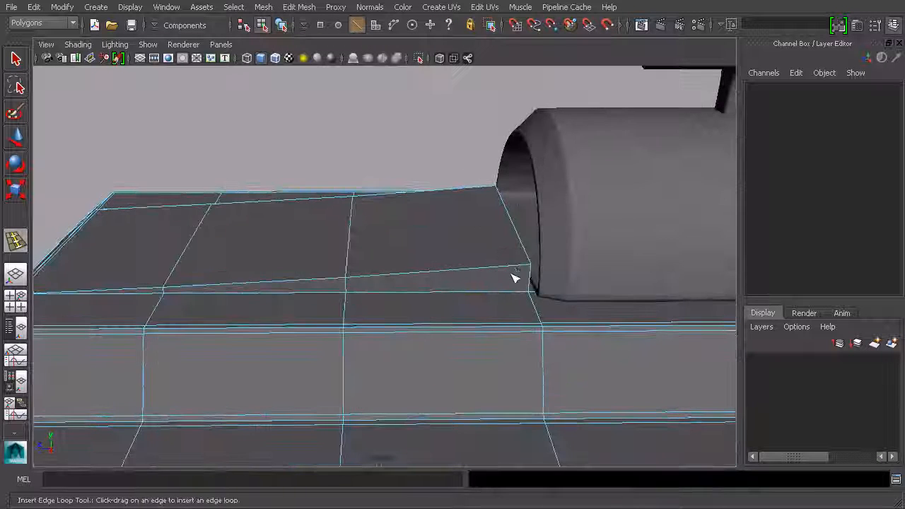
{"action": "left_click_drag", "start_coordinate": [518, 265], "coordinate": [518, 266]}
{"action": "key", "text": "ctrl+z"}
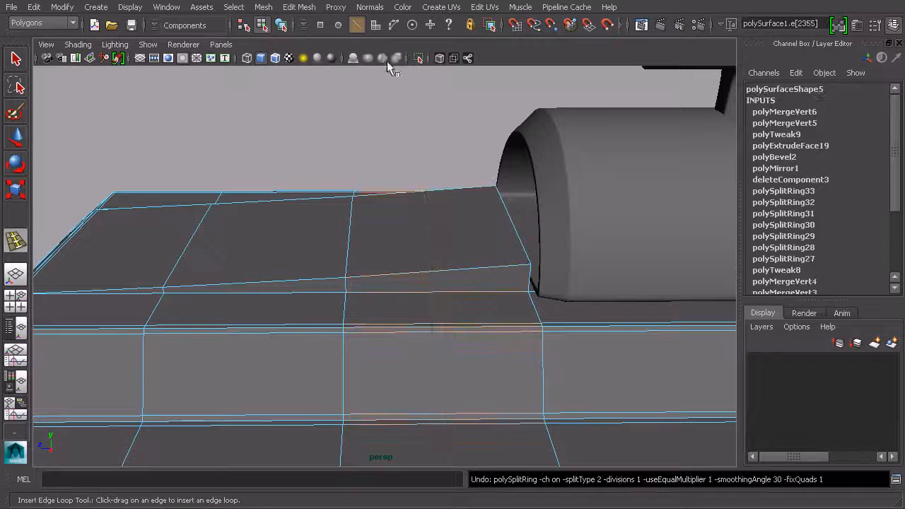
Insert supporting edge loops on the housing close to the raised block's rear and side edges
{"action": "left_click", "coordinate": [285, 9]}
{"action": "left_click", "coordinate": [423, 150]}
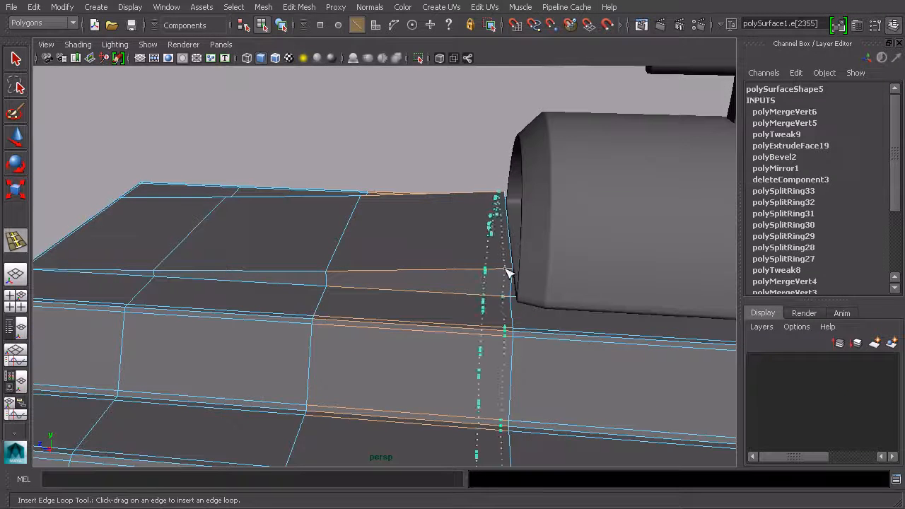
{"action": "left_click", "coordinate": [506, 273]}
{"action": "mouse_move", "coordinate": [511, 280]}
{"action": "left_mouse_down", "text": "alt"}
{"action": "mouse_move", "coordinate": [579, 299]}
{"action": "mouse_move", "coordinate": [615, 289]}
{"action": "mouse_move", "coordinate": [329, 239]}
{"action": "mouse_move", "coordinate": [518, 259]}
{"action": "mouse_move", "coordinate": [523, 280]}
{"action": "mouse_move", "coordinate": [511, 279]}
{"action": "left_mouse_up", "text": "alt"}
{"action": "left_click_drag", "start_coordinate": [512, 279], "coordinate": [329, 260], "text": "alt"}
{"action": "left_click_drag", "start_coordinate": [328, 260], "coordinate": [86, 93], "text": "alt"}
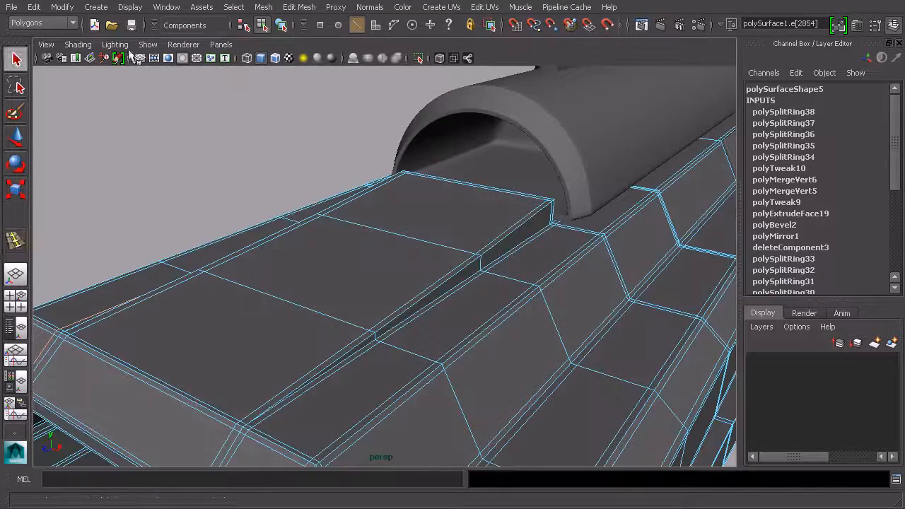
Return to object mode, deselect the housing, and examine the smoothed weapon from the side and front
{"action": "left_click", "coordinate": [281, 25]}
{"action": "left_click", "coordinate": [289, 159]}
{"action": "left_click_drag", "start_coordinate": [289, 159], "coordinate": [400, 245], "text": "alt"}
{"action": "left_click_drag", "start_coordinate": [460, 285], "coordinate": [521, 290], "text": "alt"}
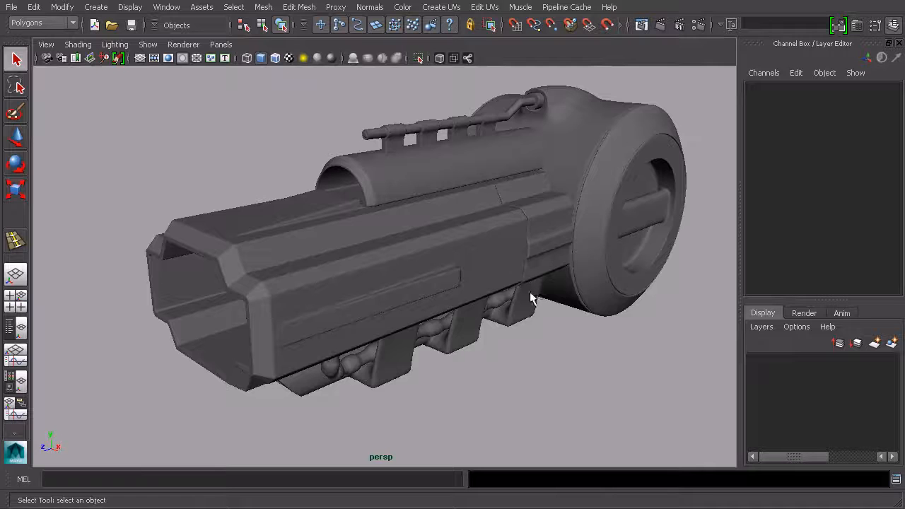
{"action": "left_click_drag", "start_coordinate": [405, 326], "coordinate": [422, 310], "text": "alt"}
{"action": "left_click_drag", "start_coordinate": [257, 311], "coordinate": [345, 338], "text": "alt"}
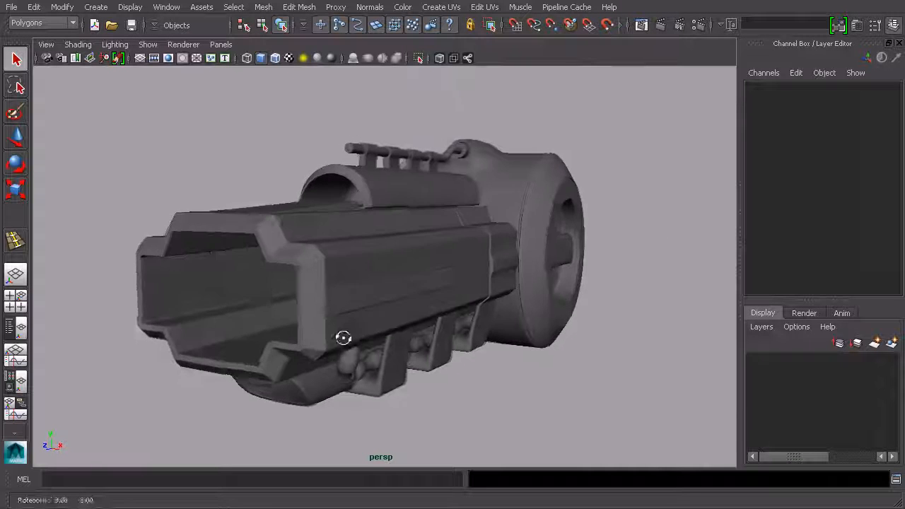
{"action": "left_click_drag", "start_coordinate": [290, 313], "coordinate": [269, 263], "text": "alt"}
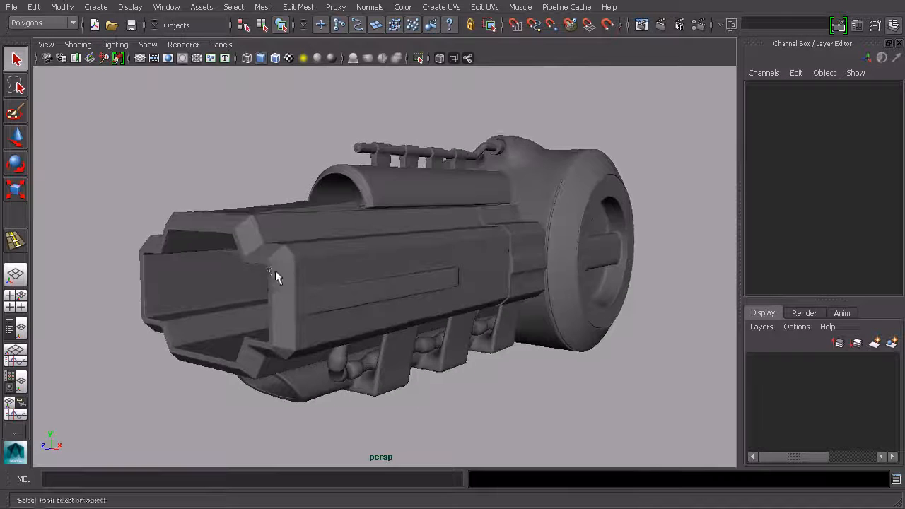
{"action": "left_click_drag", "start_coordinate": [294, 296], "coordinate": [221, 262], "text": "alt"}
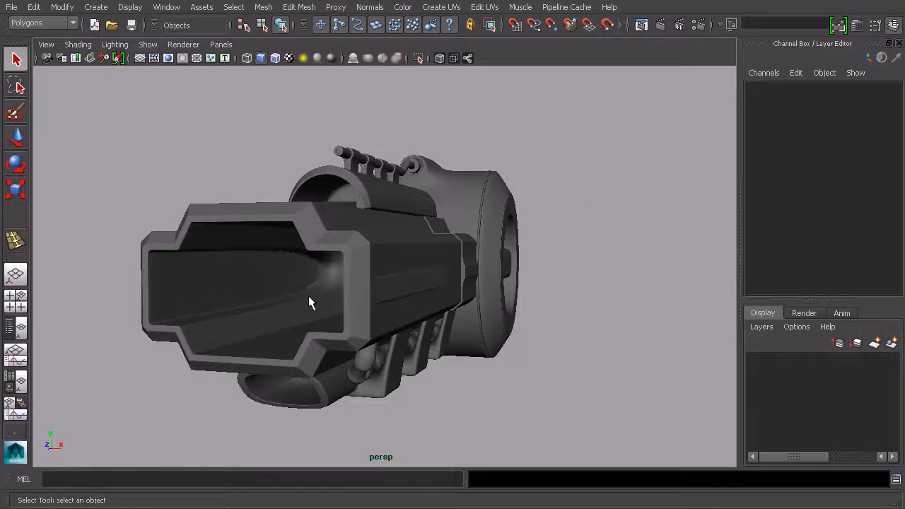
{"action": "left_click_drag", "start_coordinate": [330, 288], "coordinate": [220, 273], "text": "alt"}
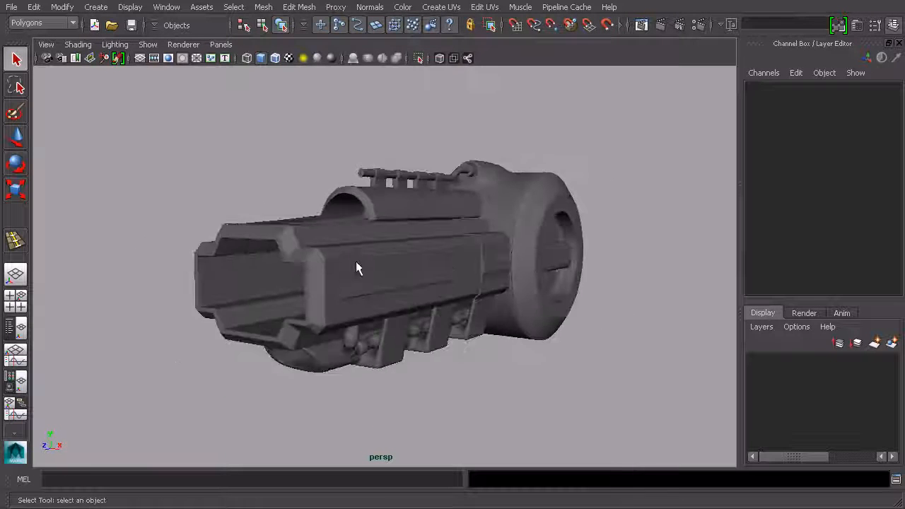